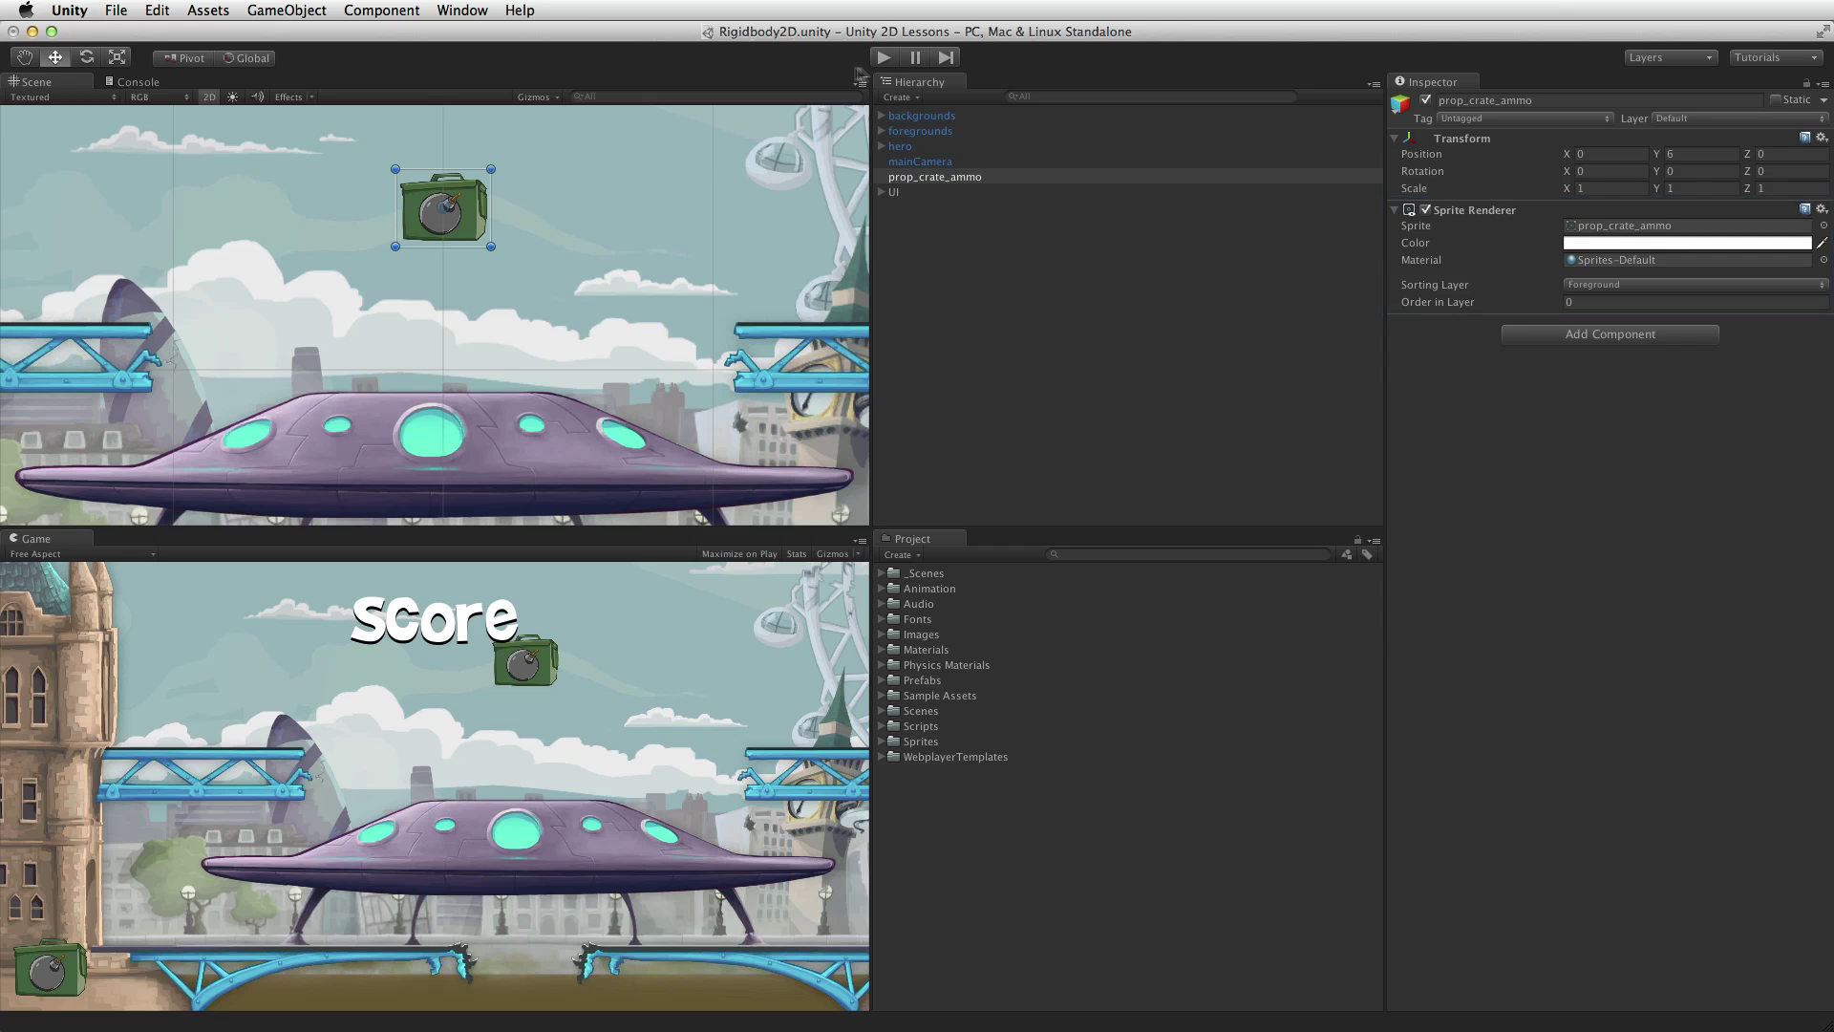
Step: After a quick play test, give prop_crate_ammo a Rigidbody 2D and play to watch it fall
left_click(883, 58)
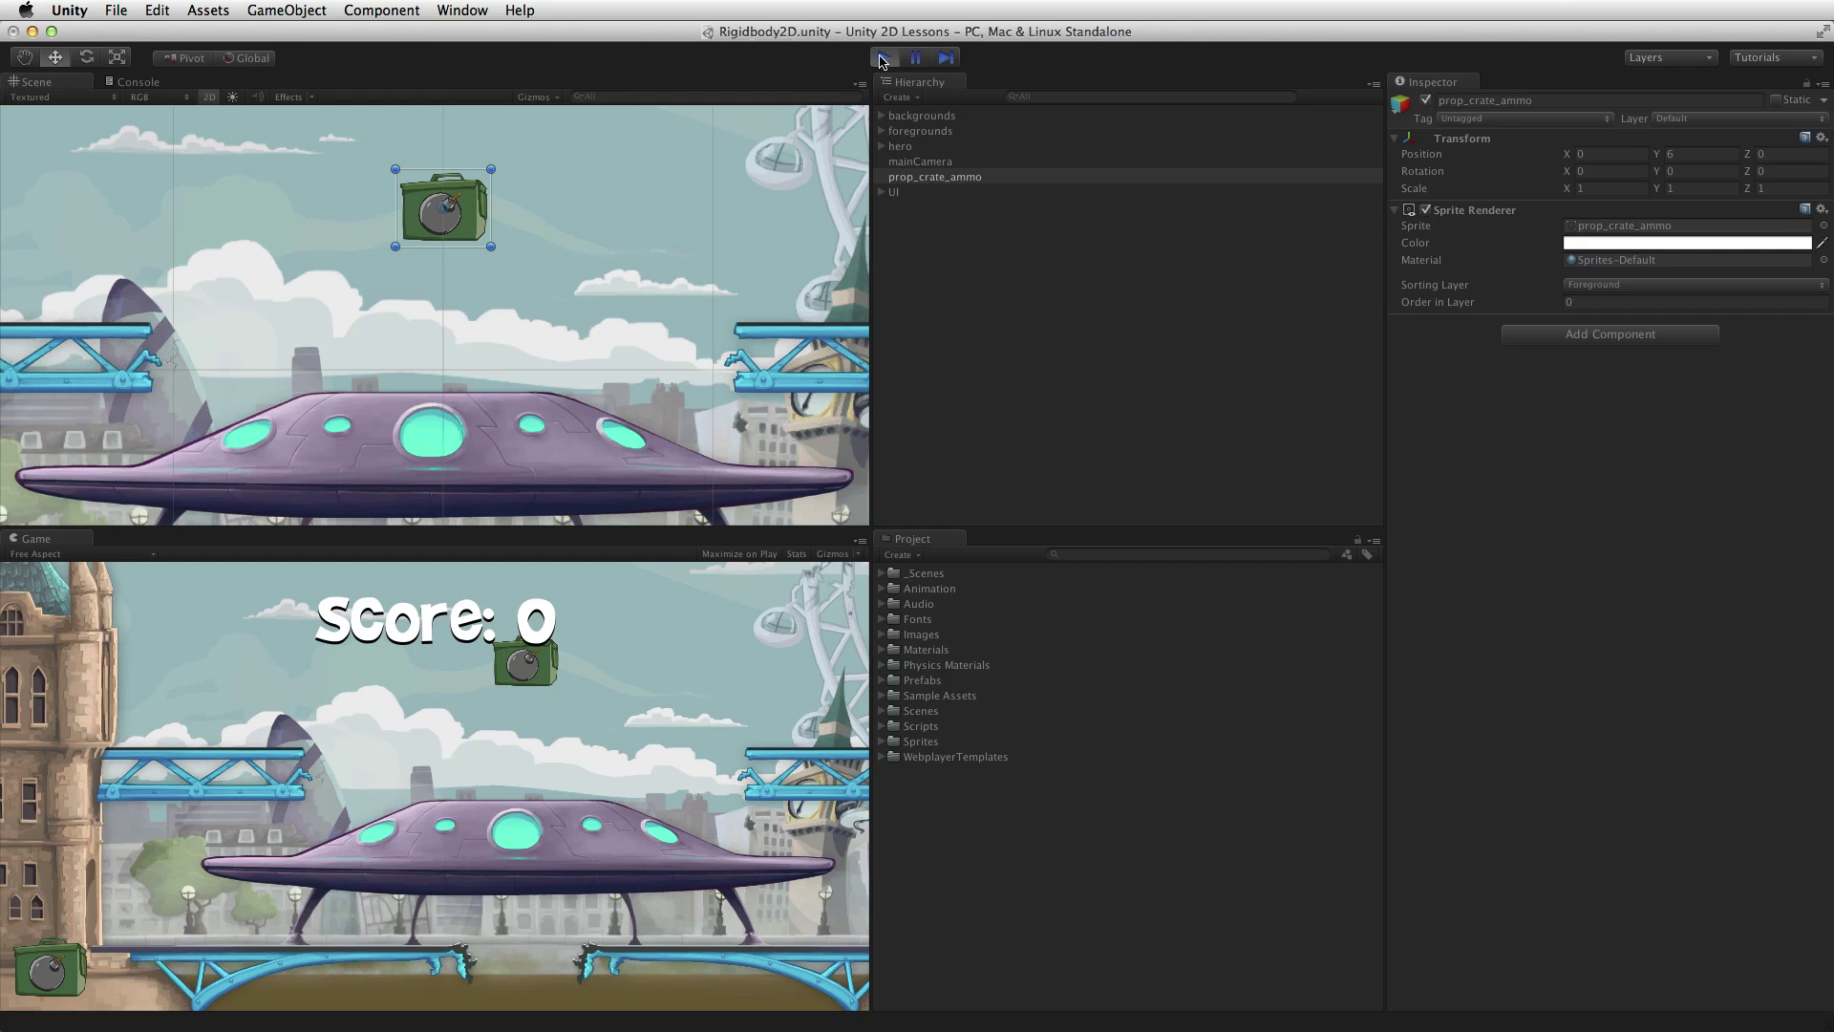
left_click(883, 60)
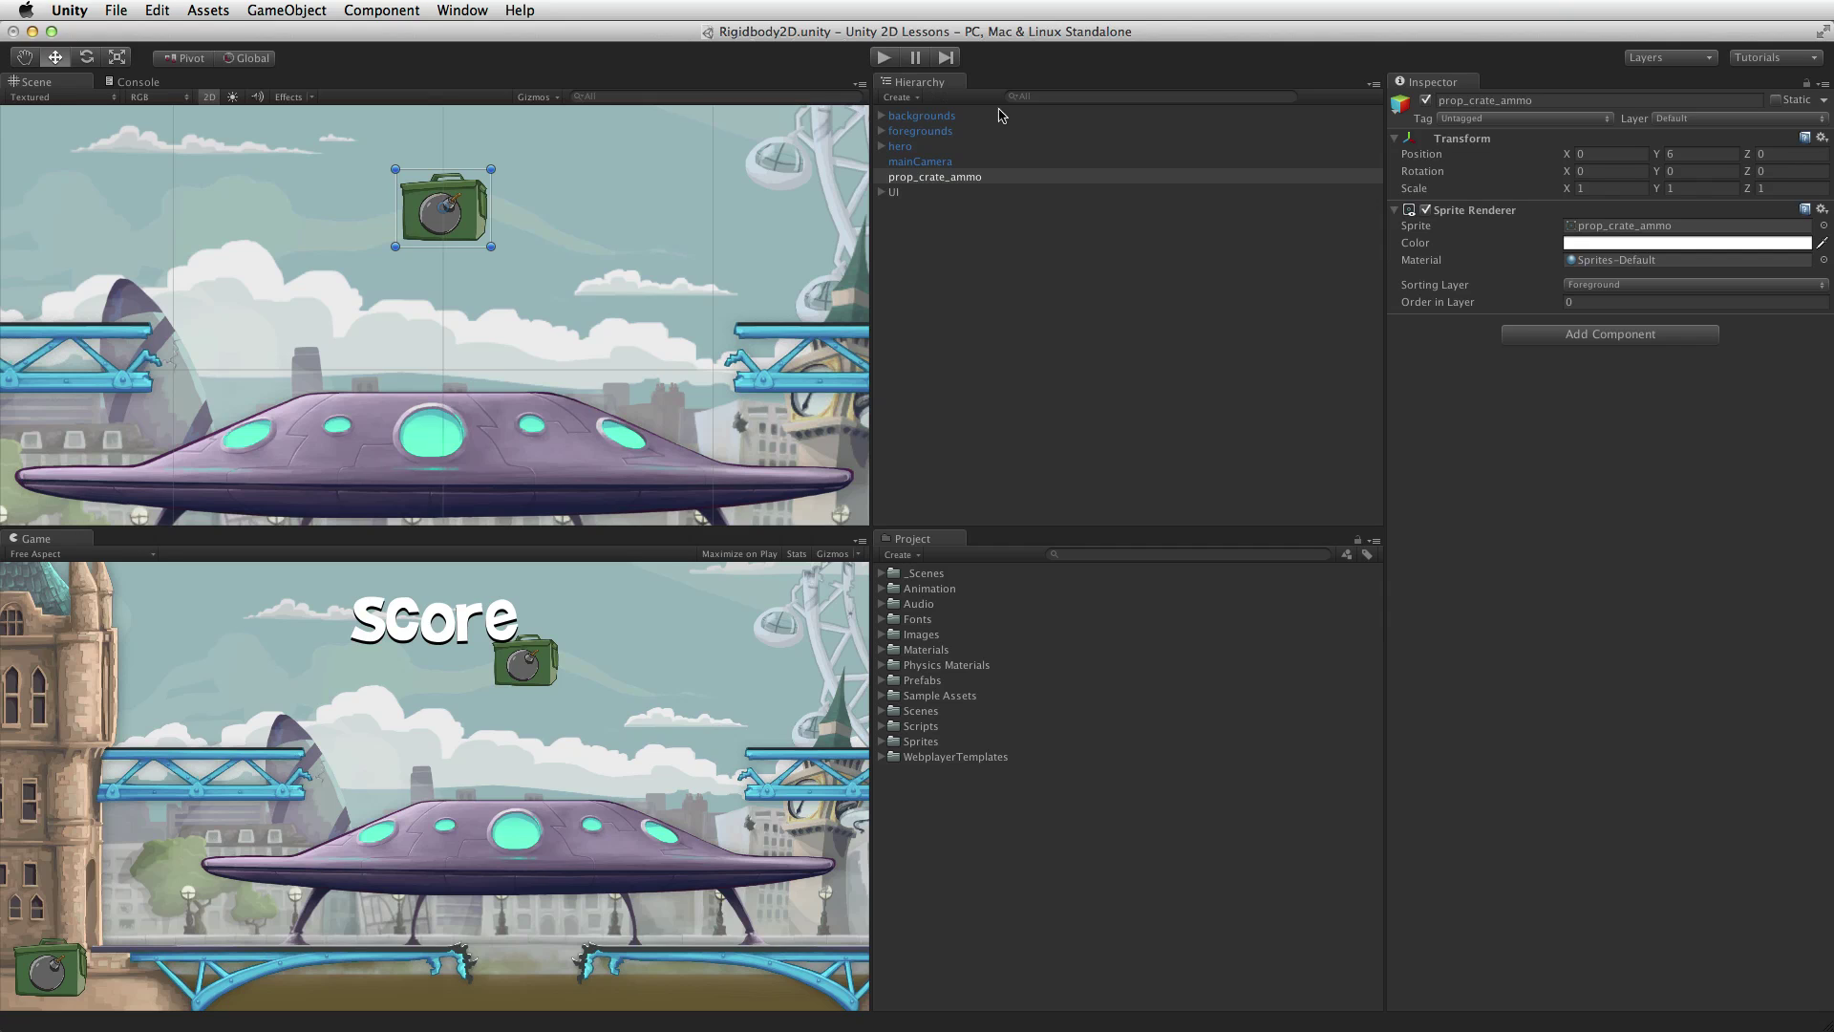
left_click(1544, 335)
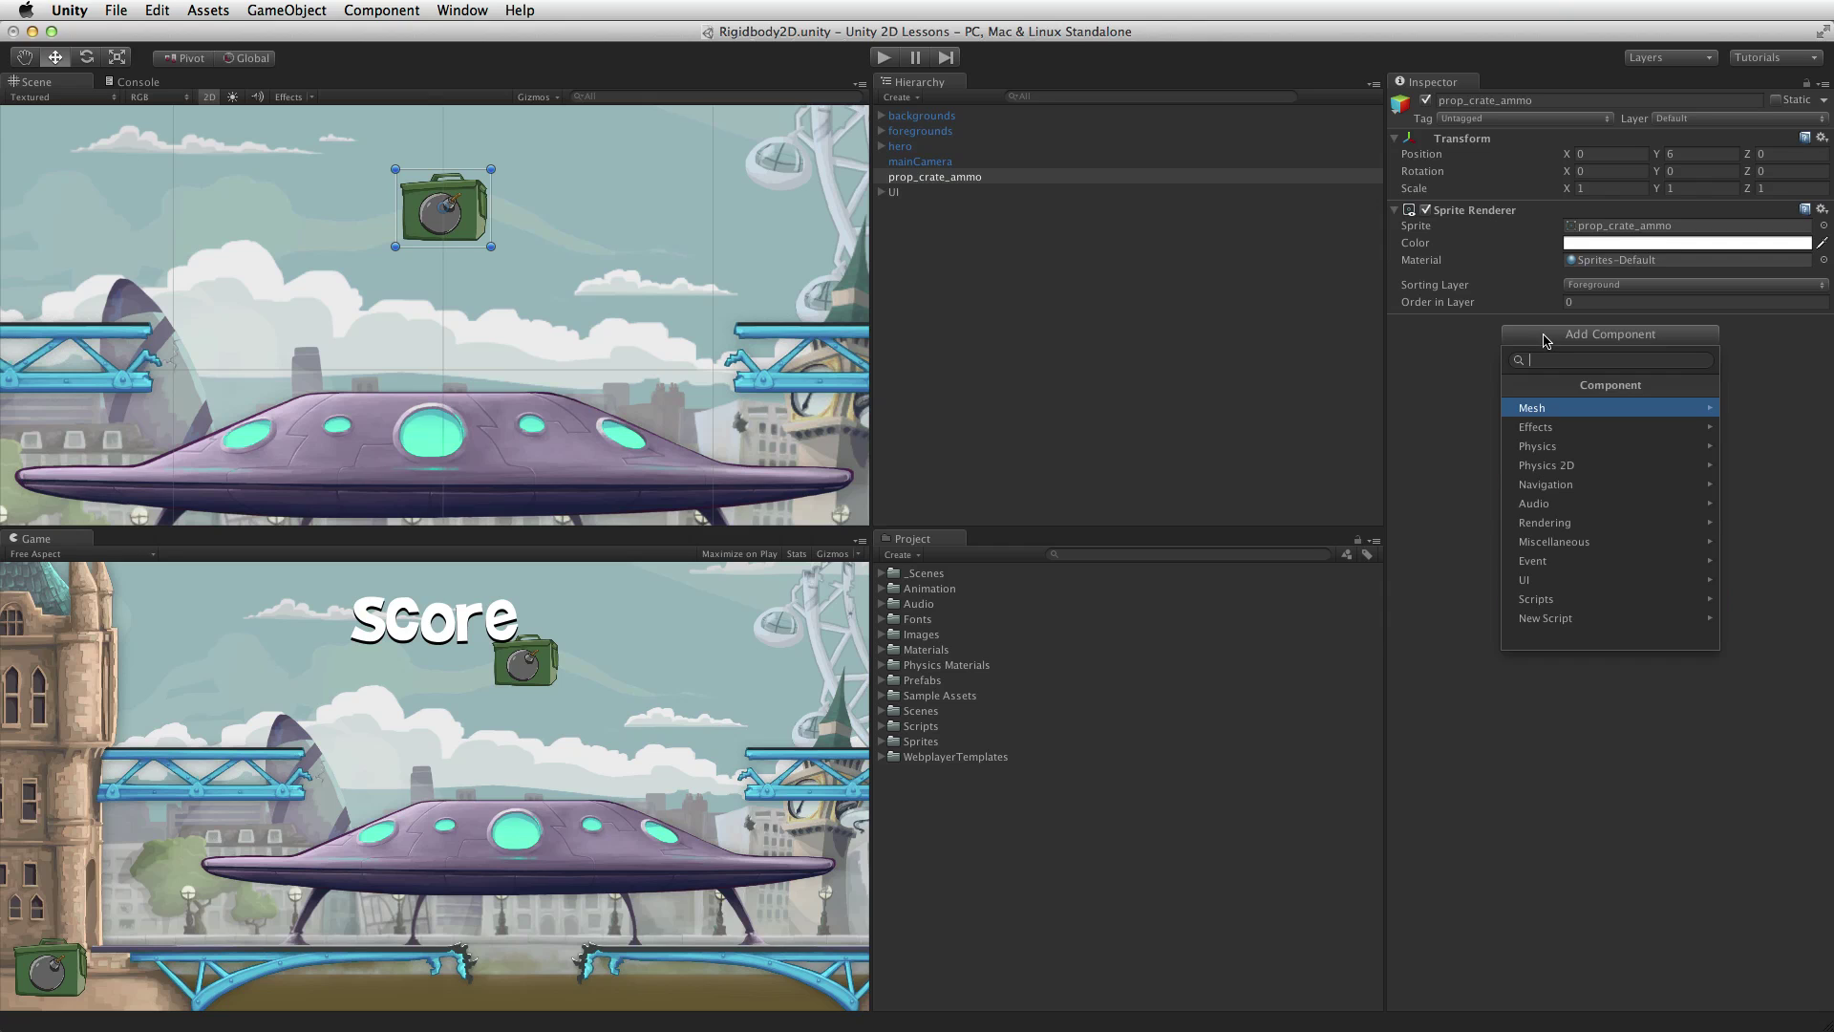
left_click(1568, 466)
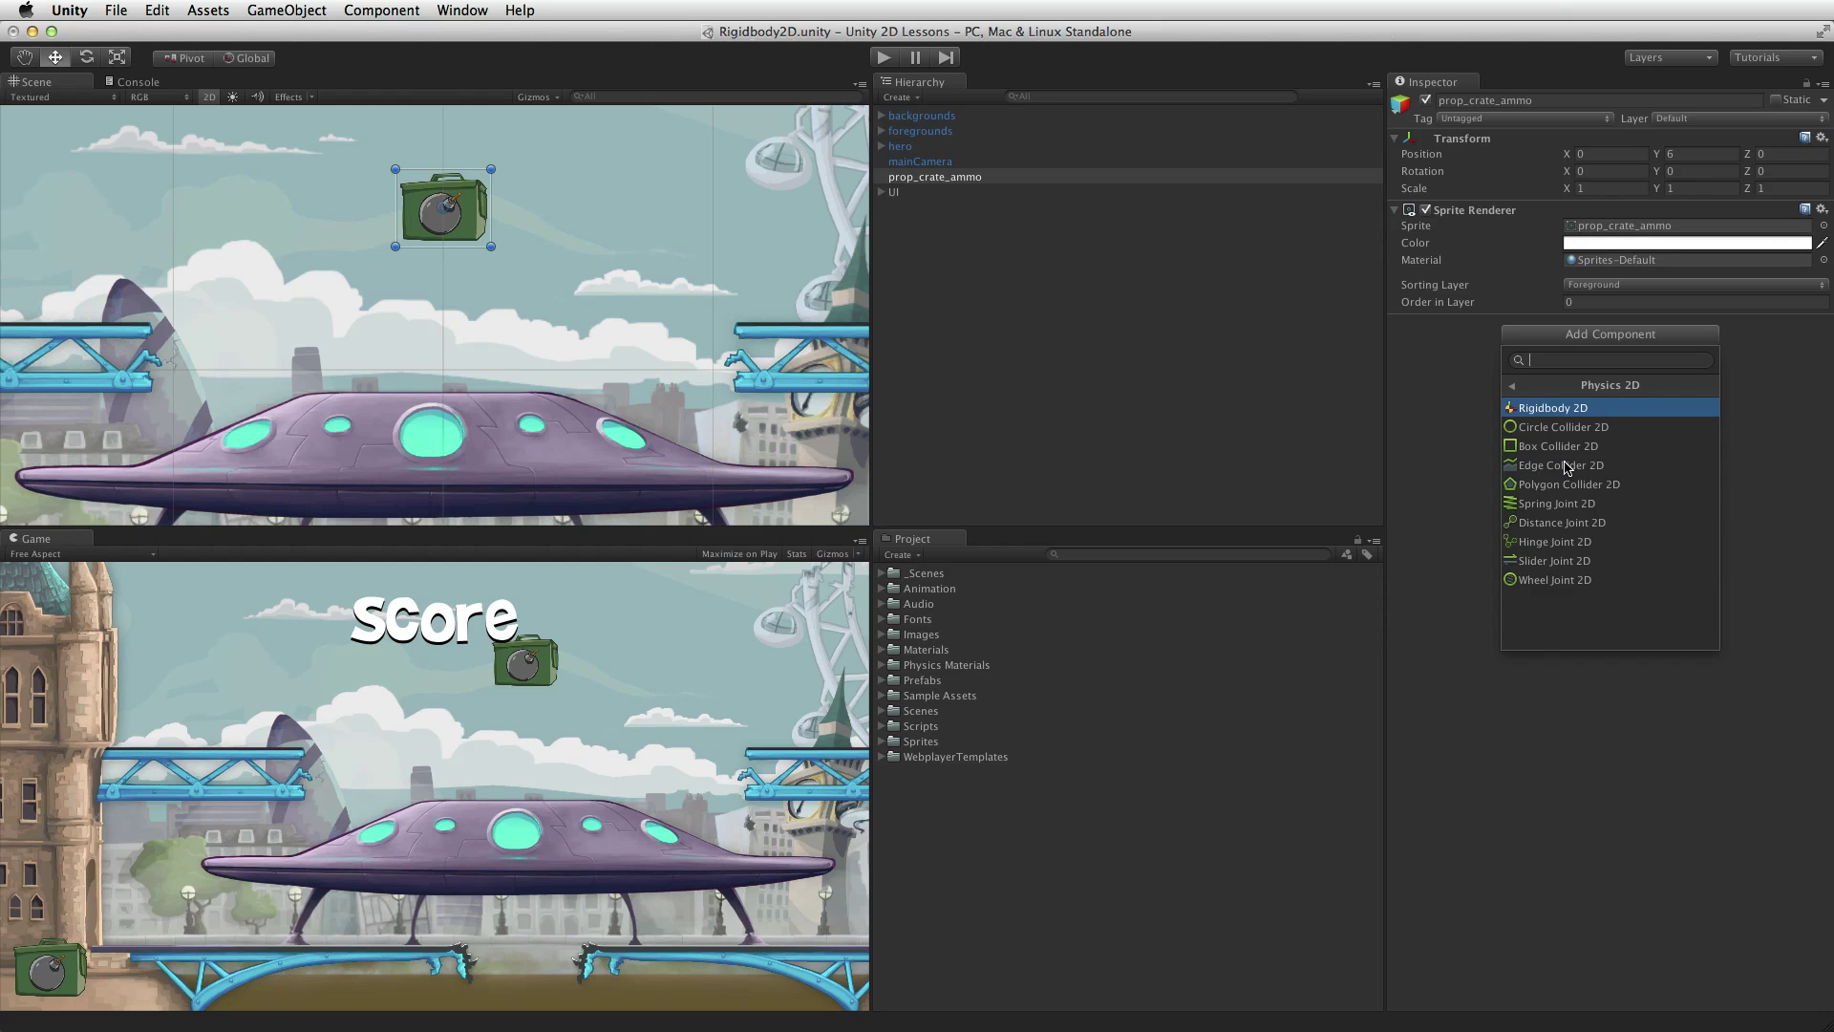
left_click(1571, 412)
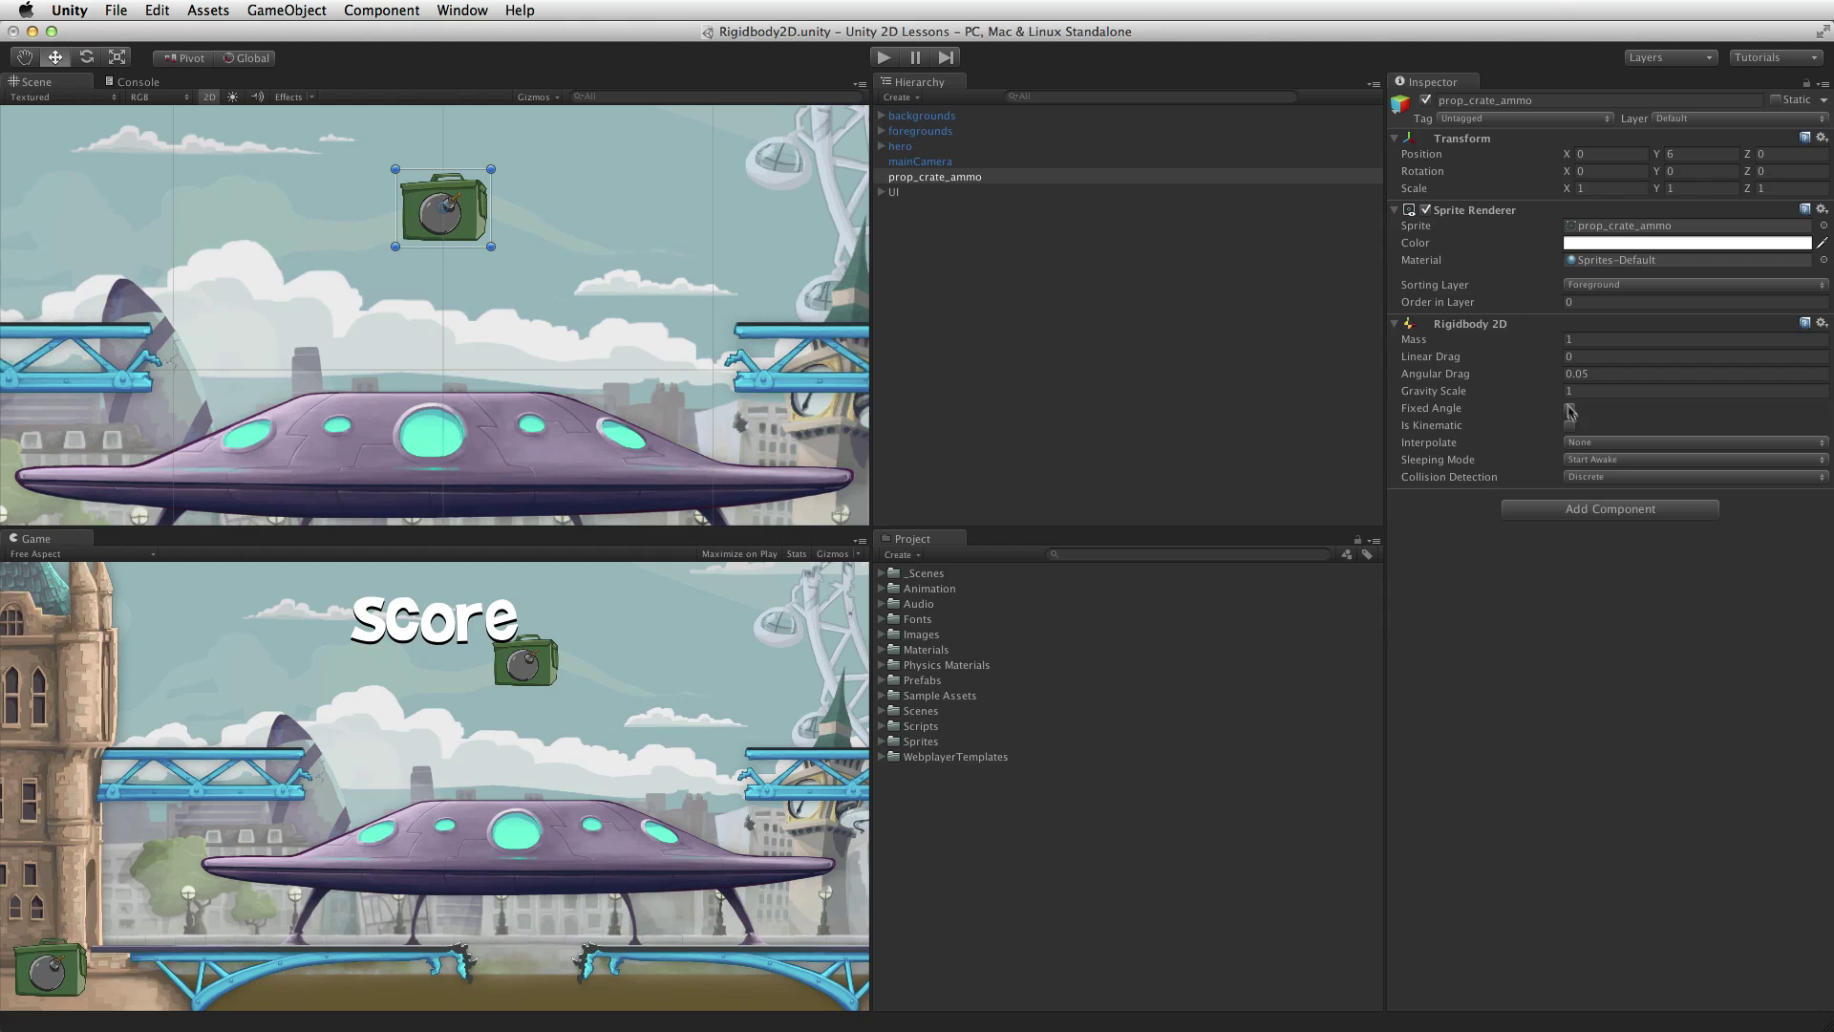
left_click(884, 57)
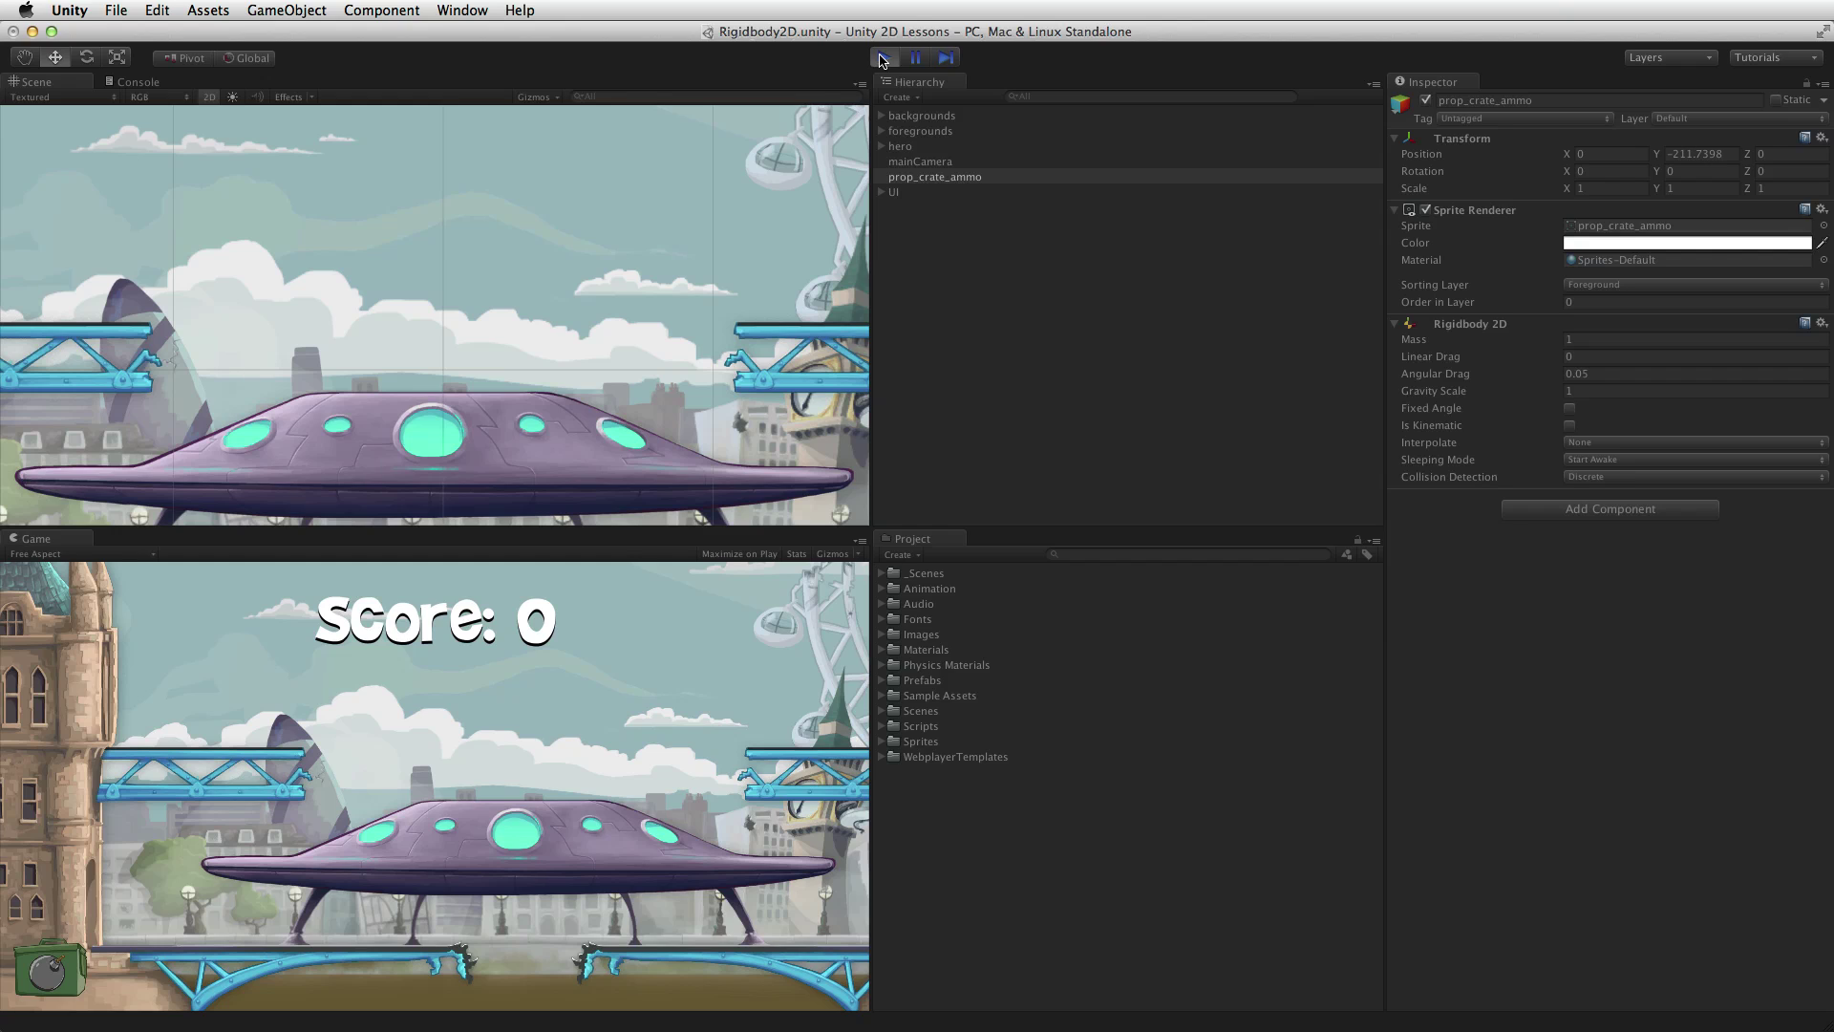
Step: Exit Play mode so the crate returns to its starting Y 6
left_click(884, 57)
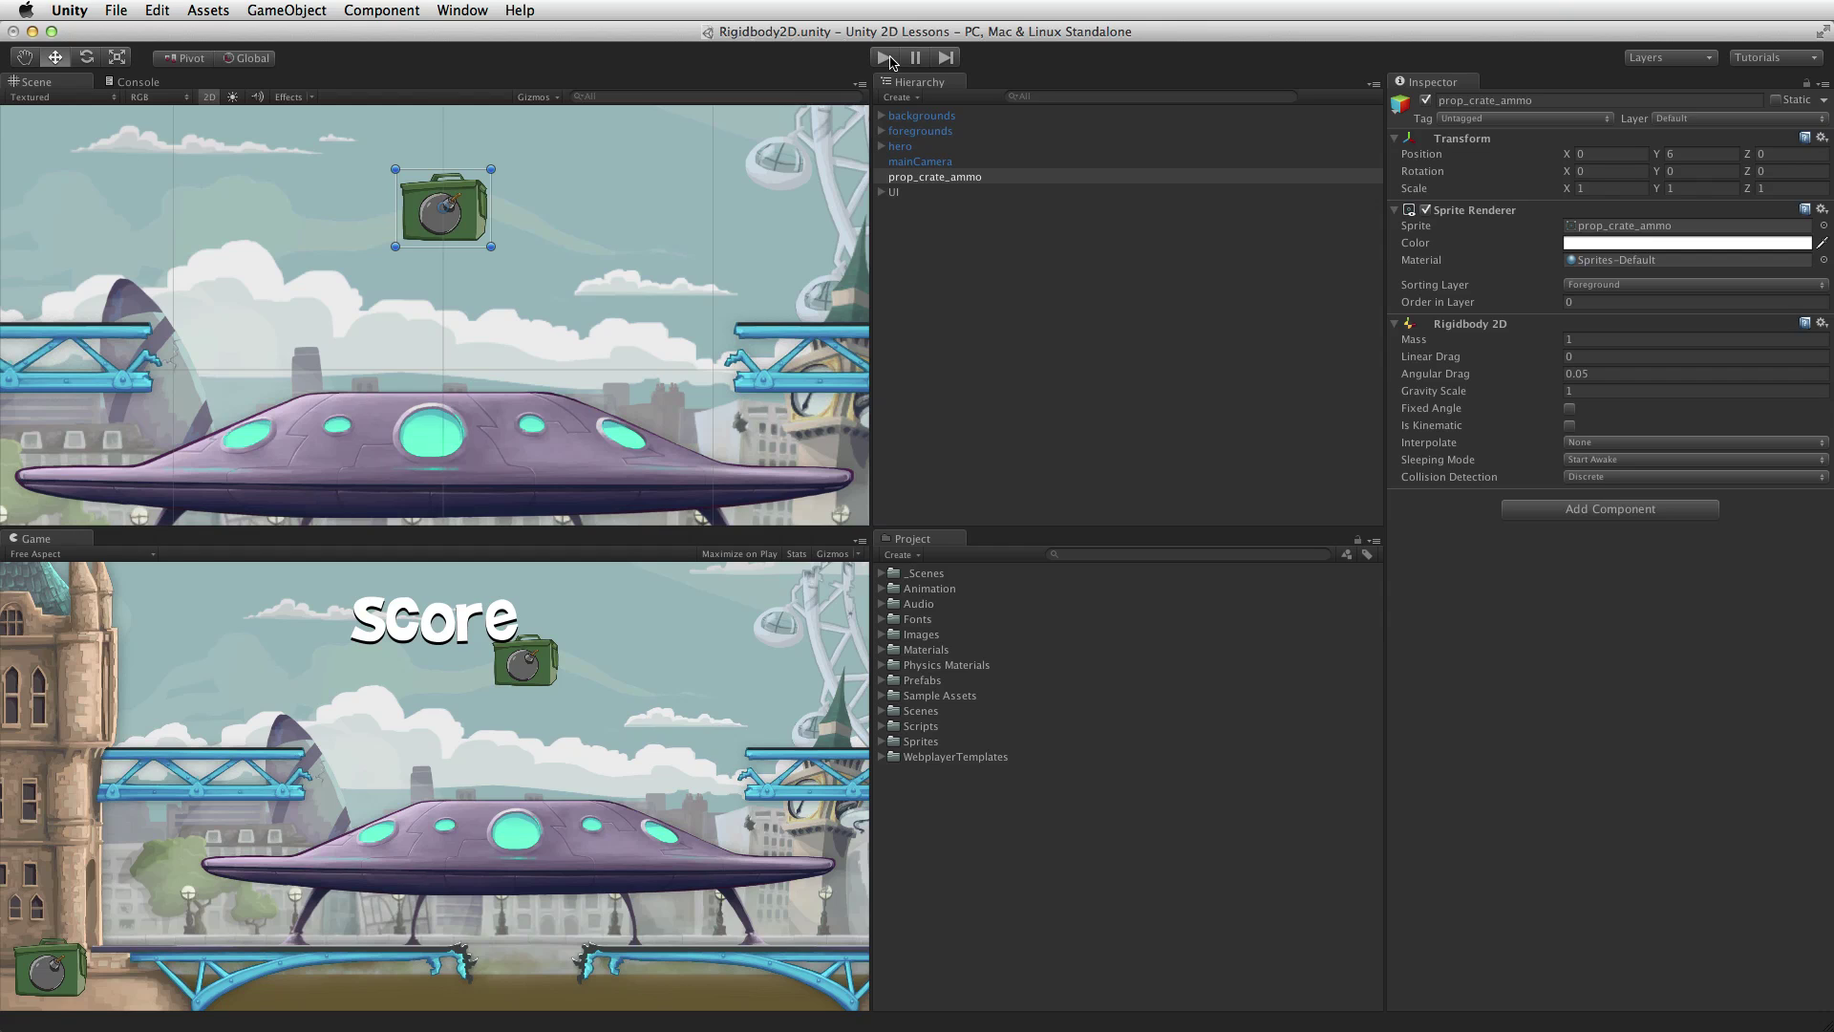
Step: Add a Box Collider 2D to the ammo crate and size it to X 3.26, Y 2.59
left_click(1583, 513)
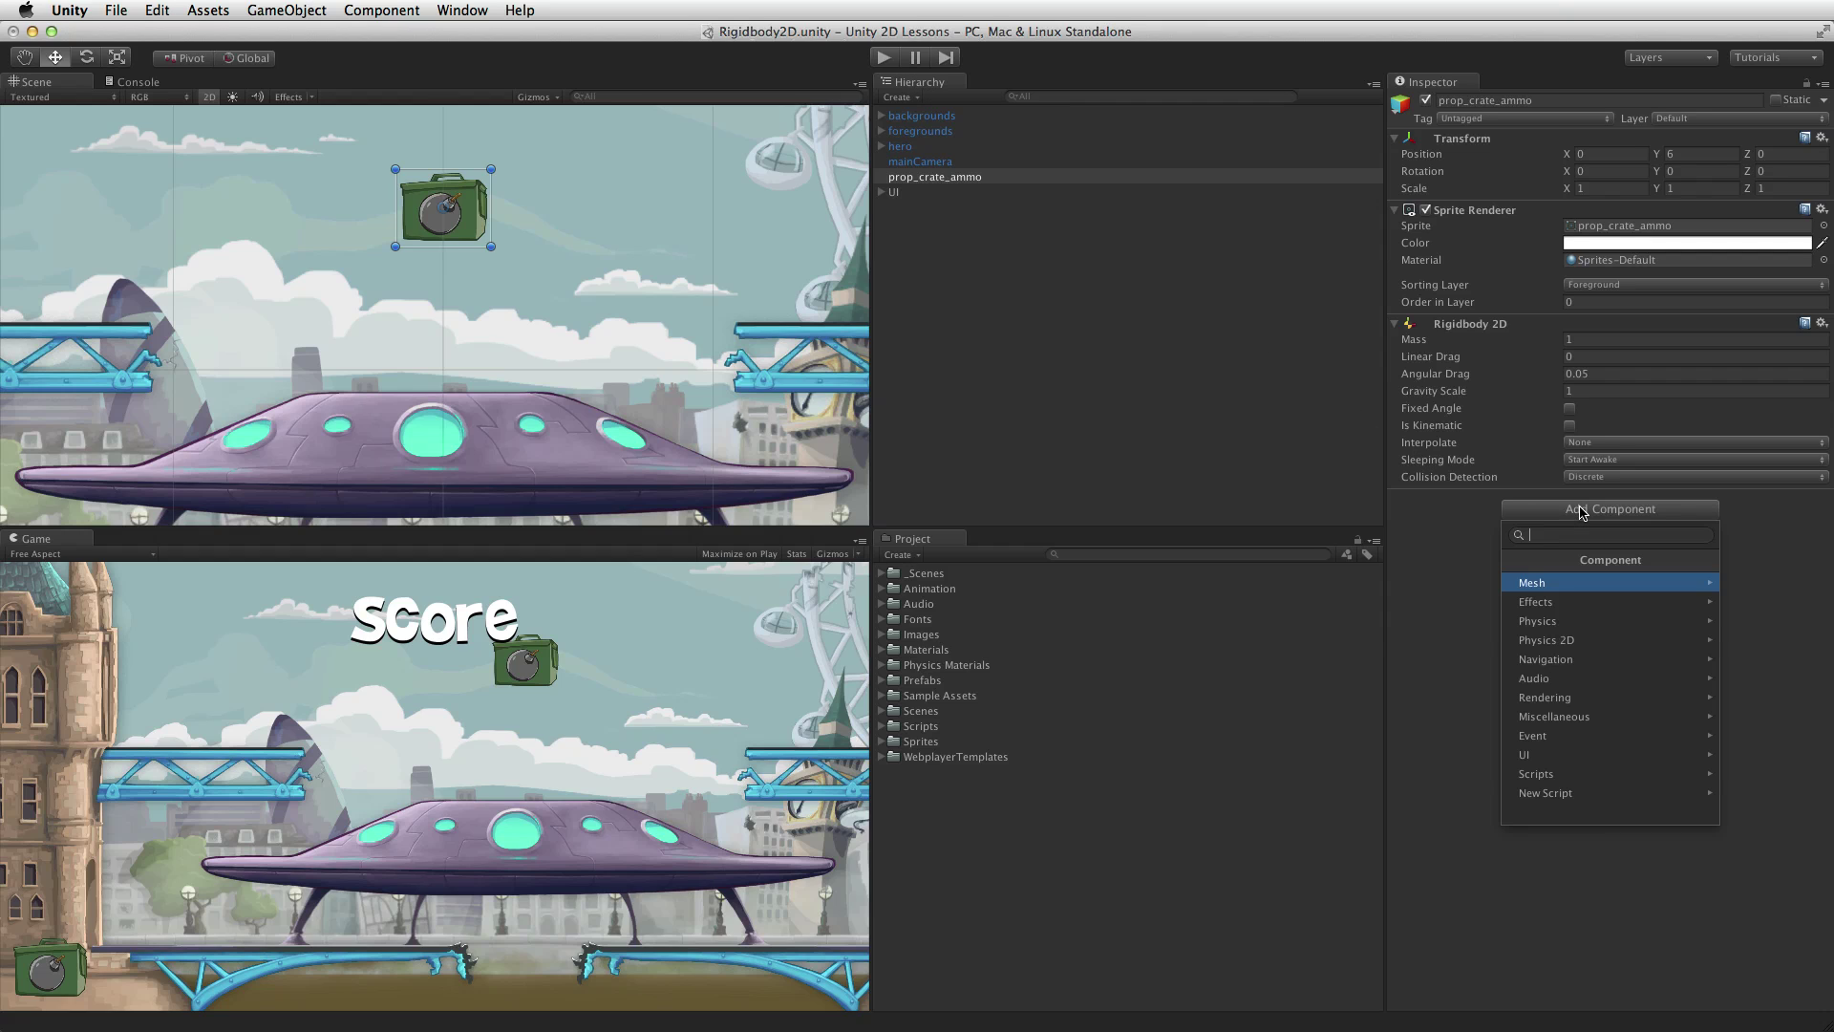
left_click(1598, 642)
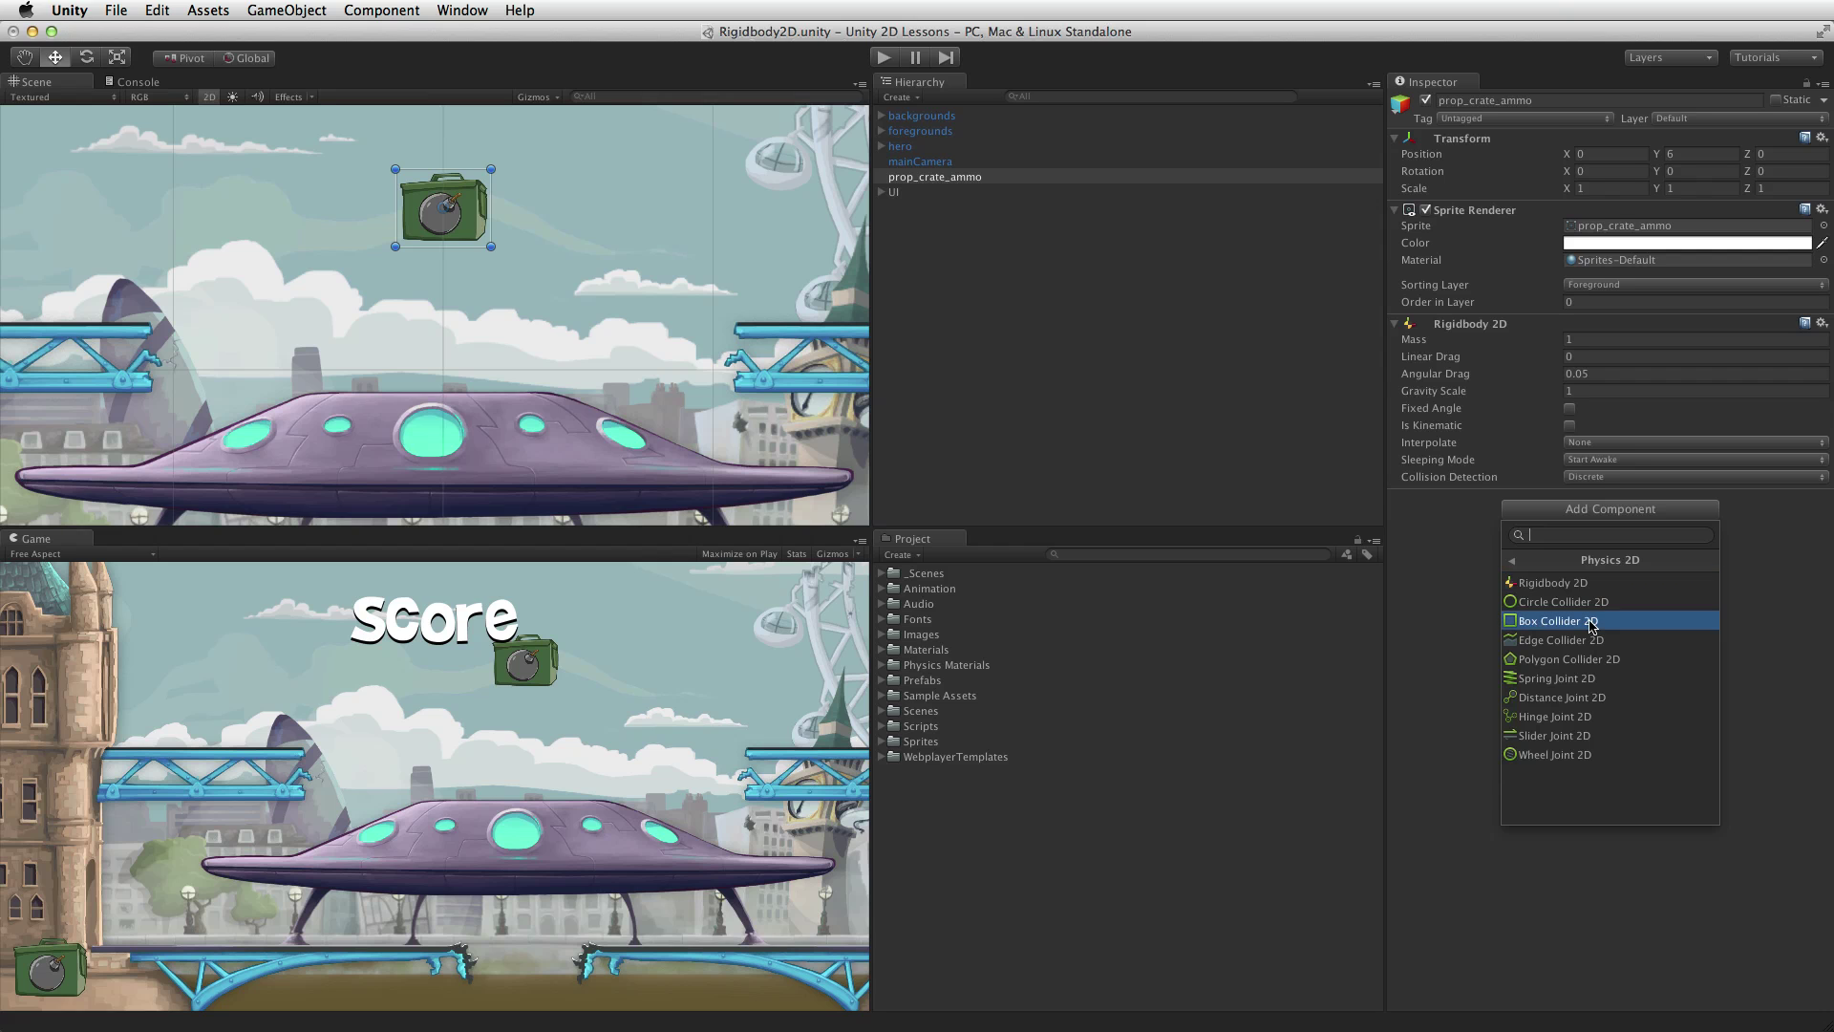
left_click(1591, 621)
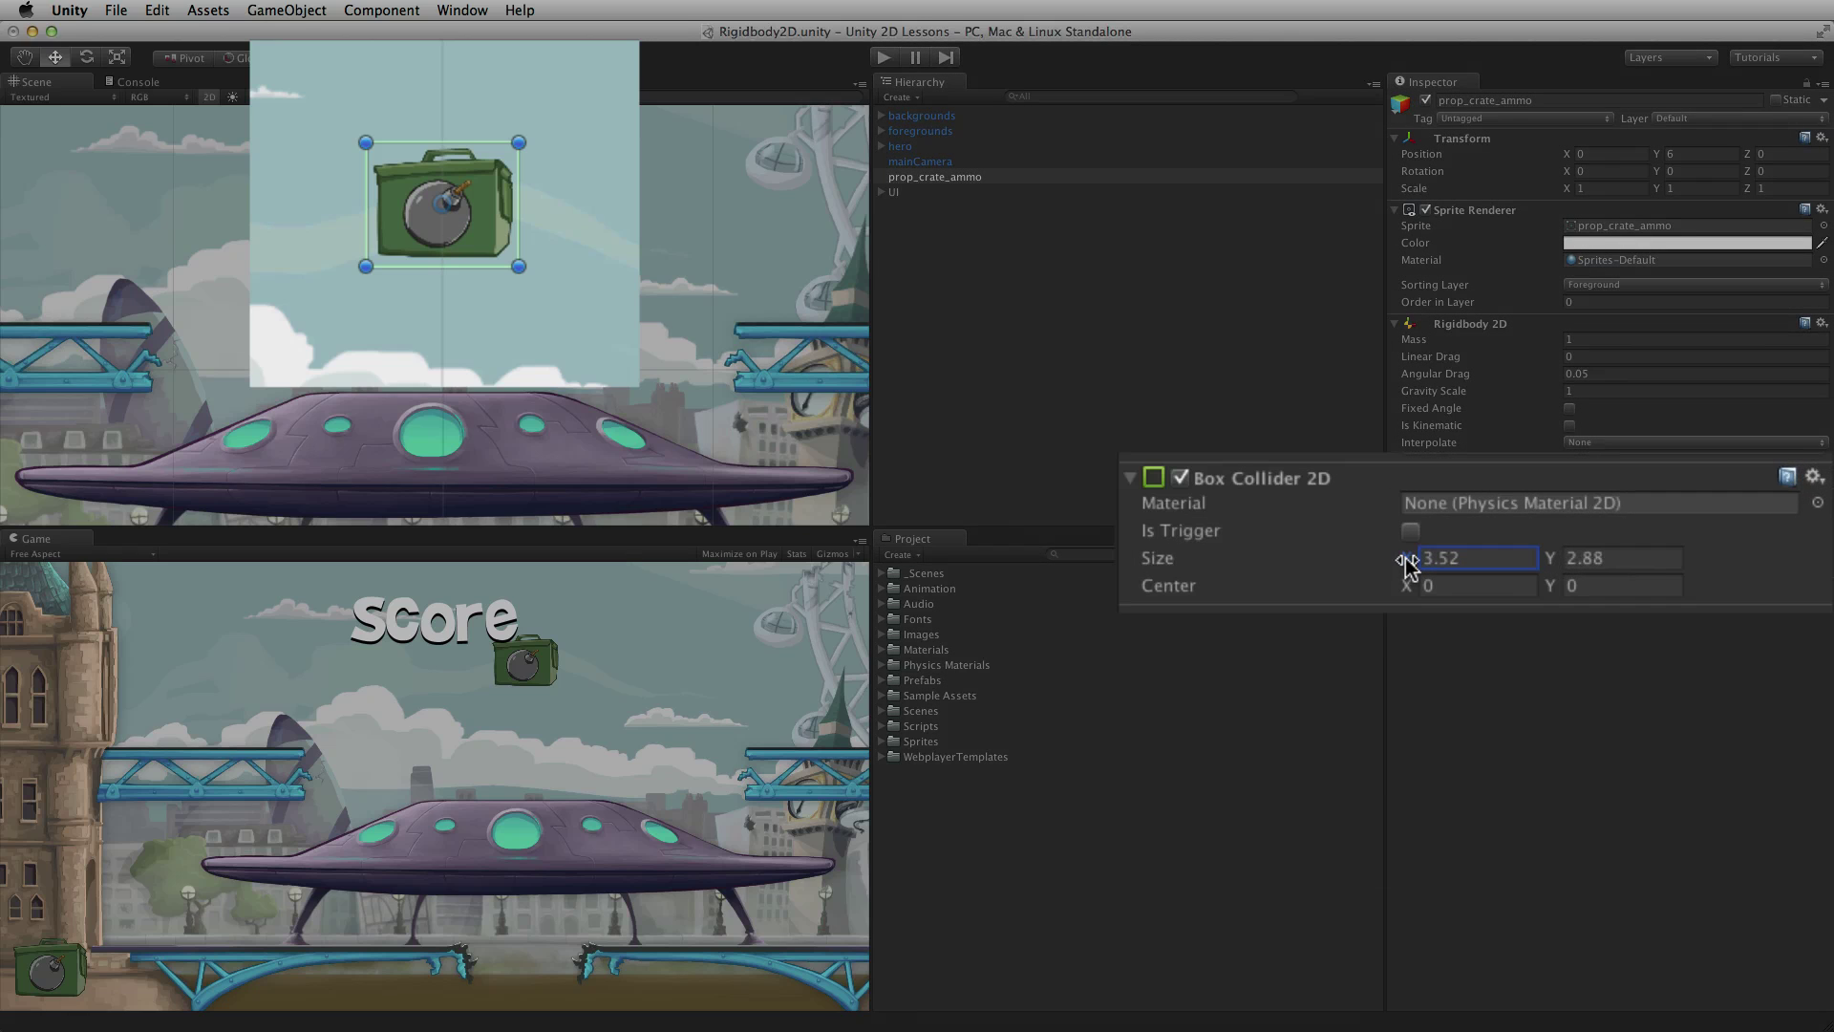
left_click_drag(1550, 549, 1568, 550)
mouse_move(1427, 558)
left_mouse_down()
mouse_move(1486, 561)
mouse_move(1411, 560)
left_mouse_up()
mouse_move(1553, 564)
left_mouse_down()
mouse_move(1519, 561)
mouse_move(1538, 560)
left_mouse_up()
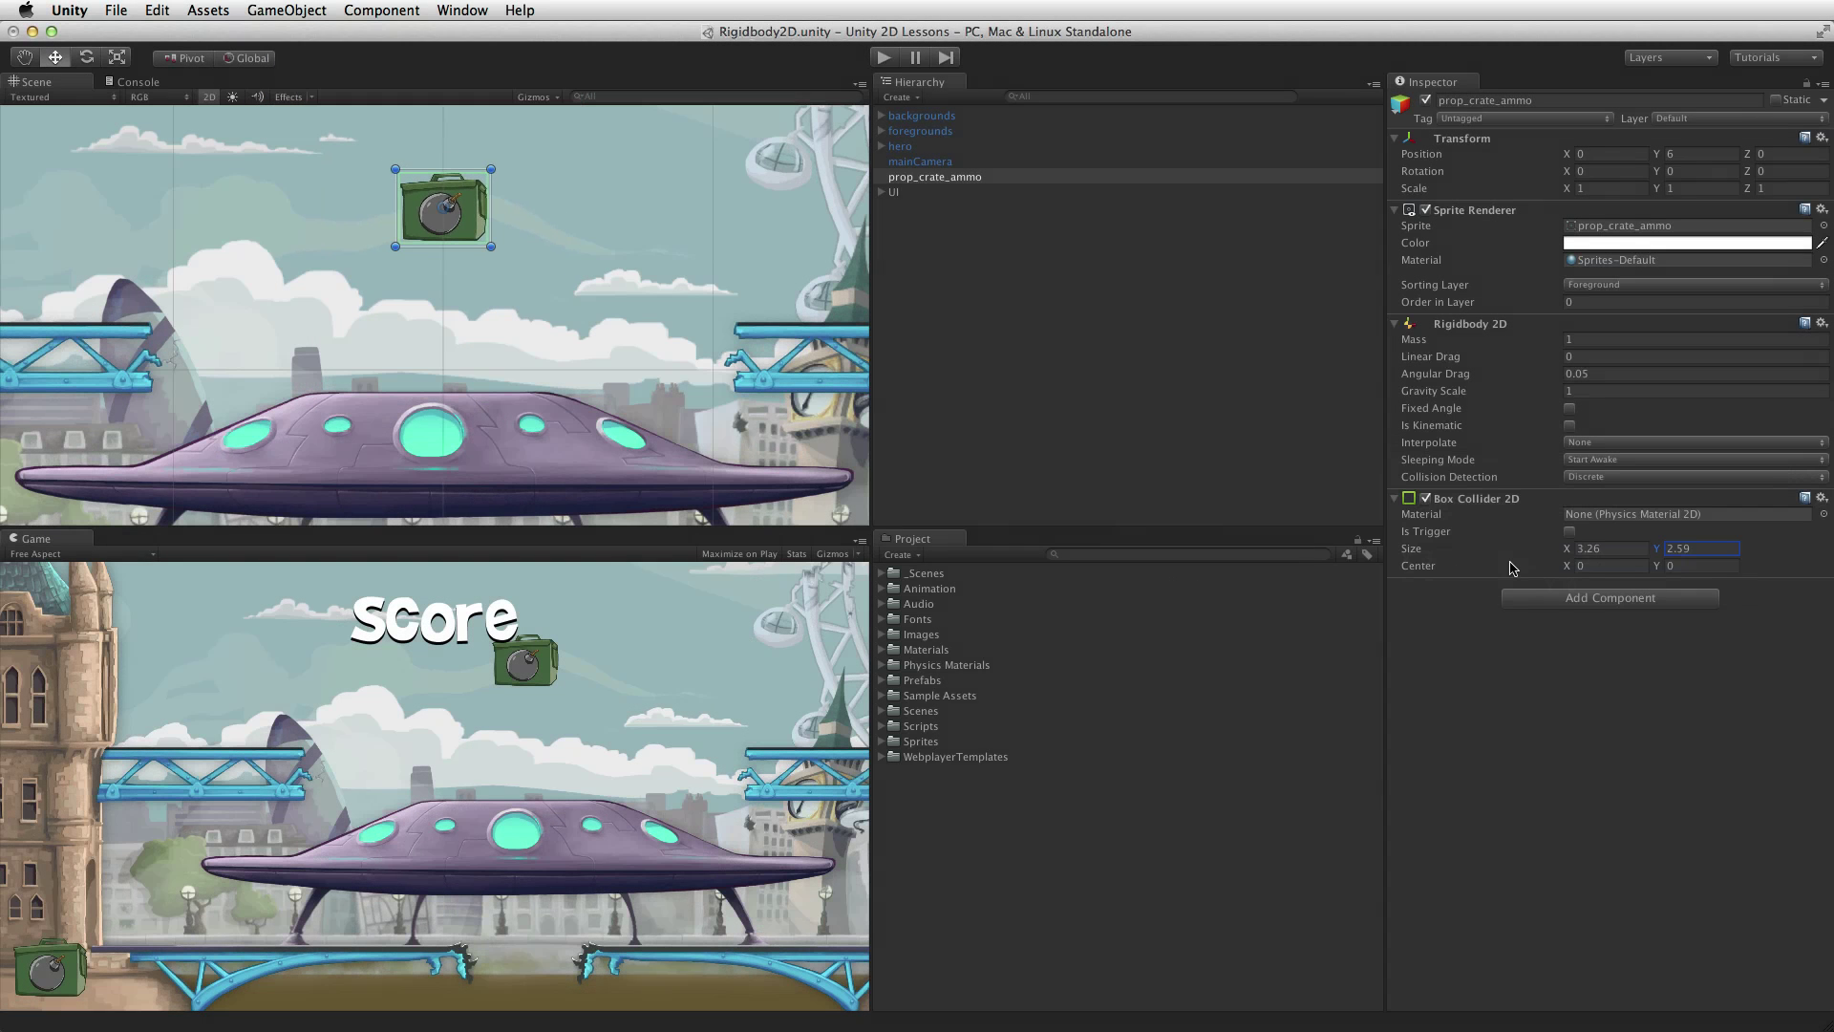
left_click(885, 58)
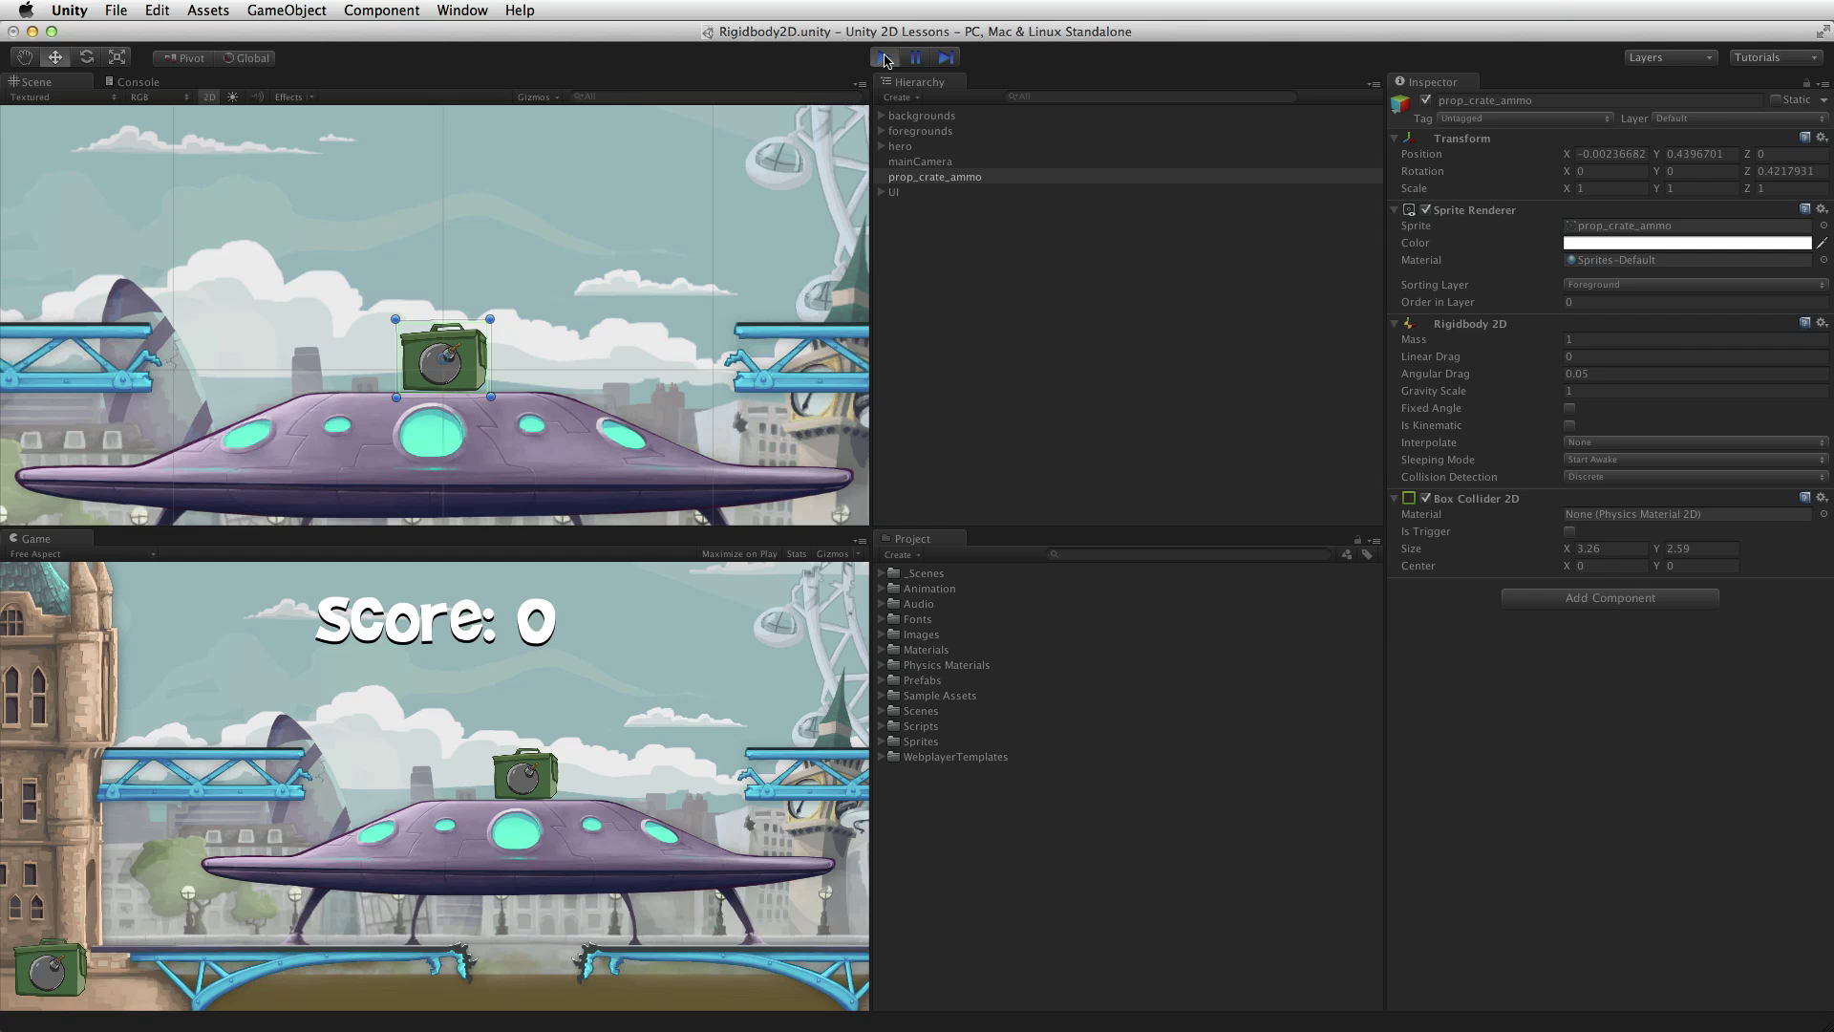
left_click(885, 59)
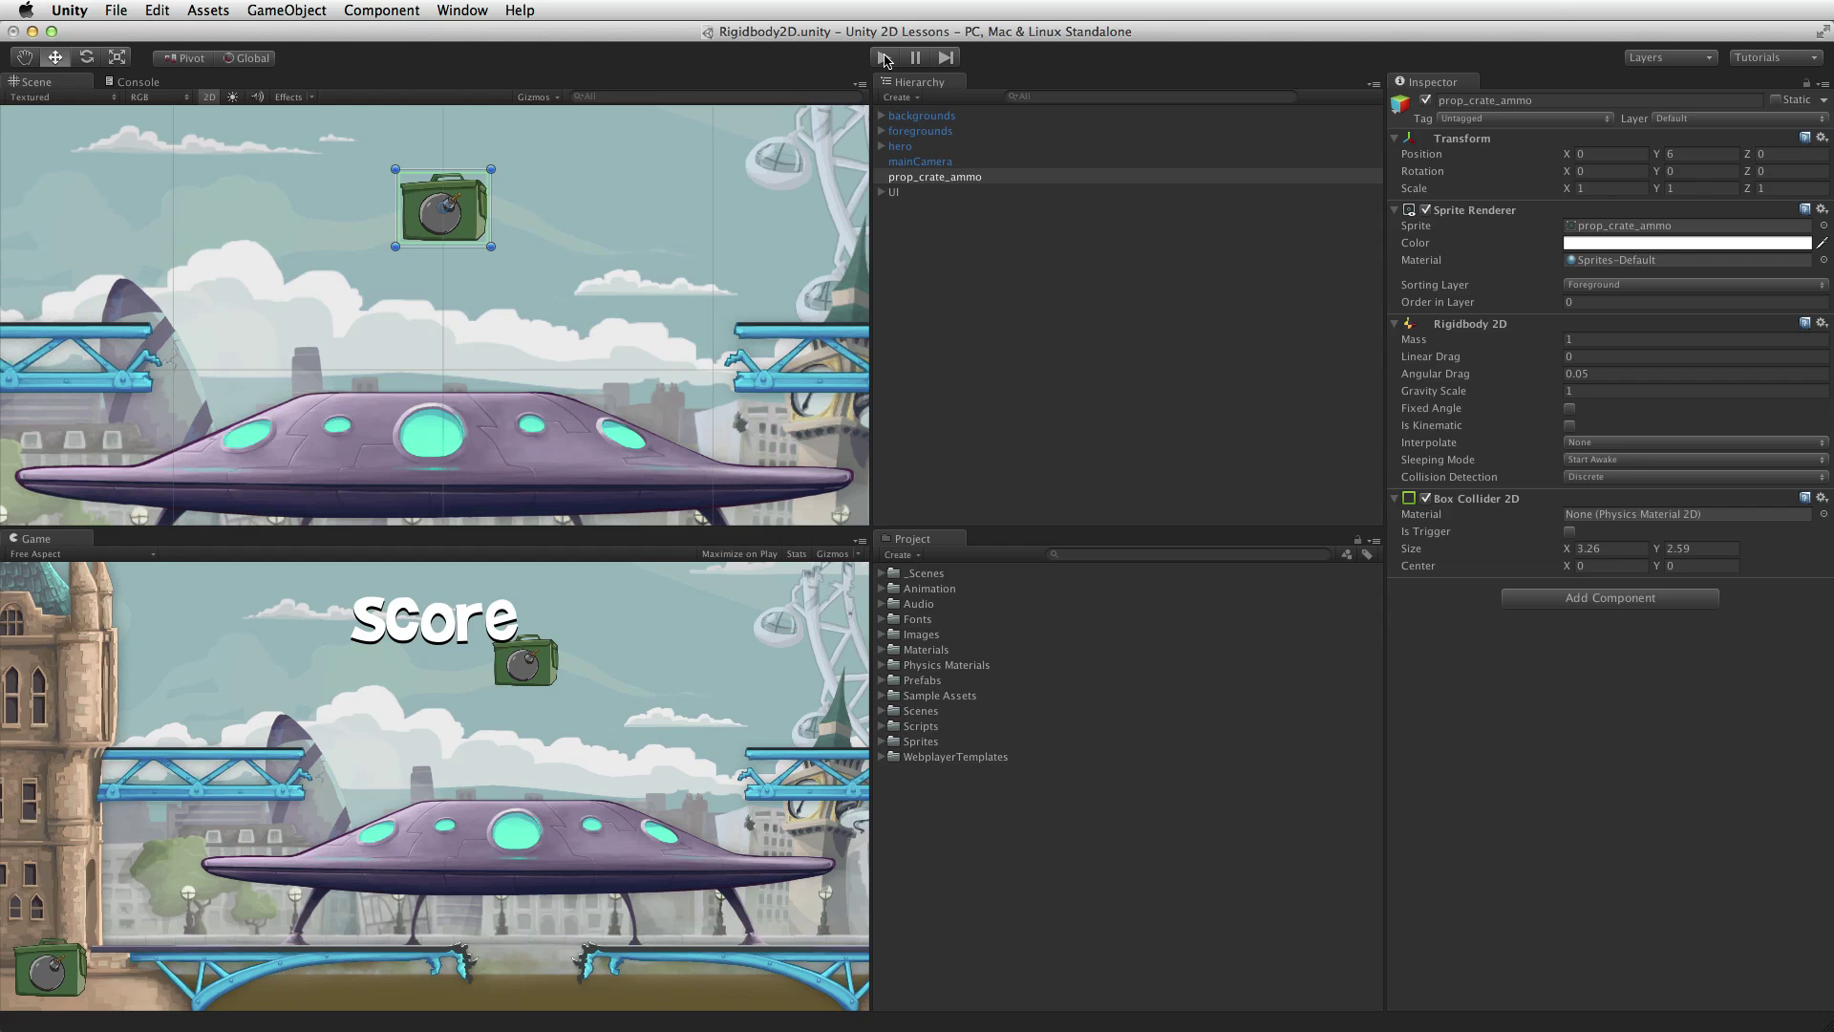
Step: Exit Play mode, give the asteroid's Rigidbody 2D a 0.1 value and Linear Drag 1, then play-test it
left_click(883, 58)
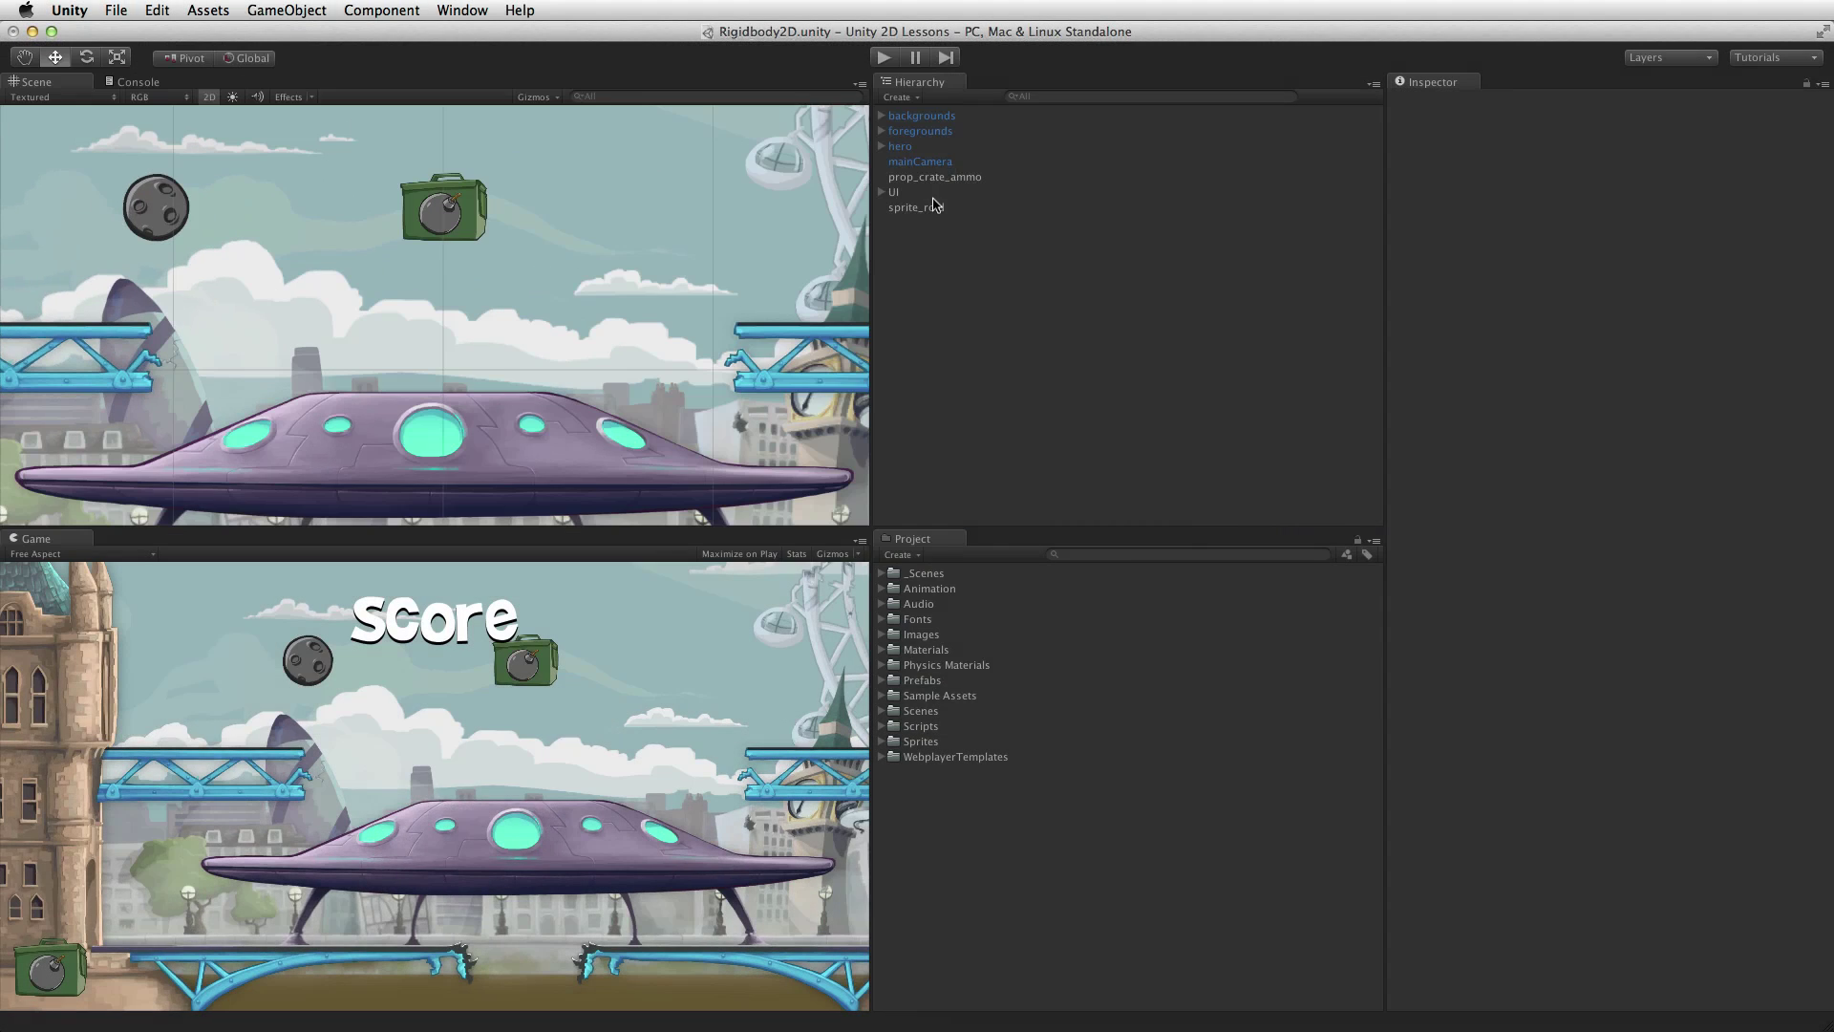
left_click(931, 206)
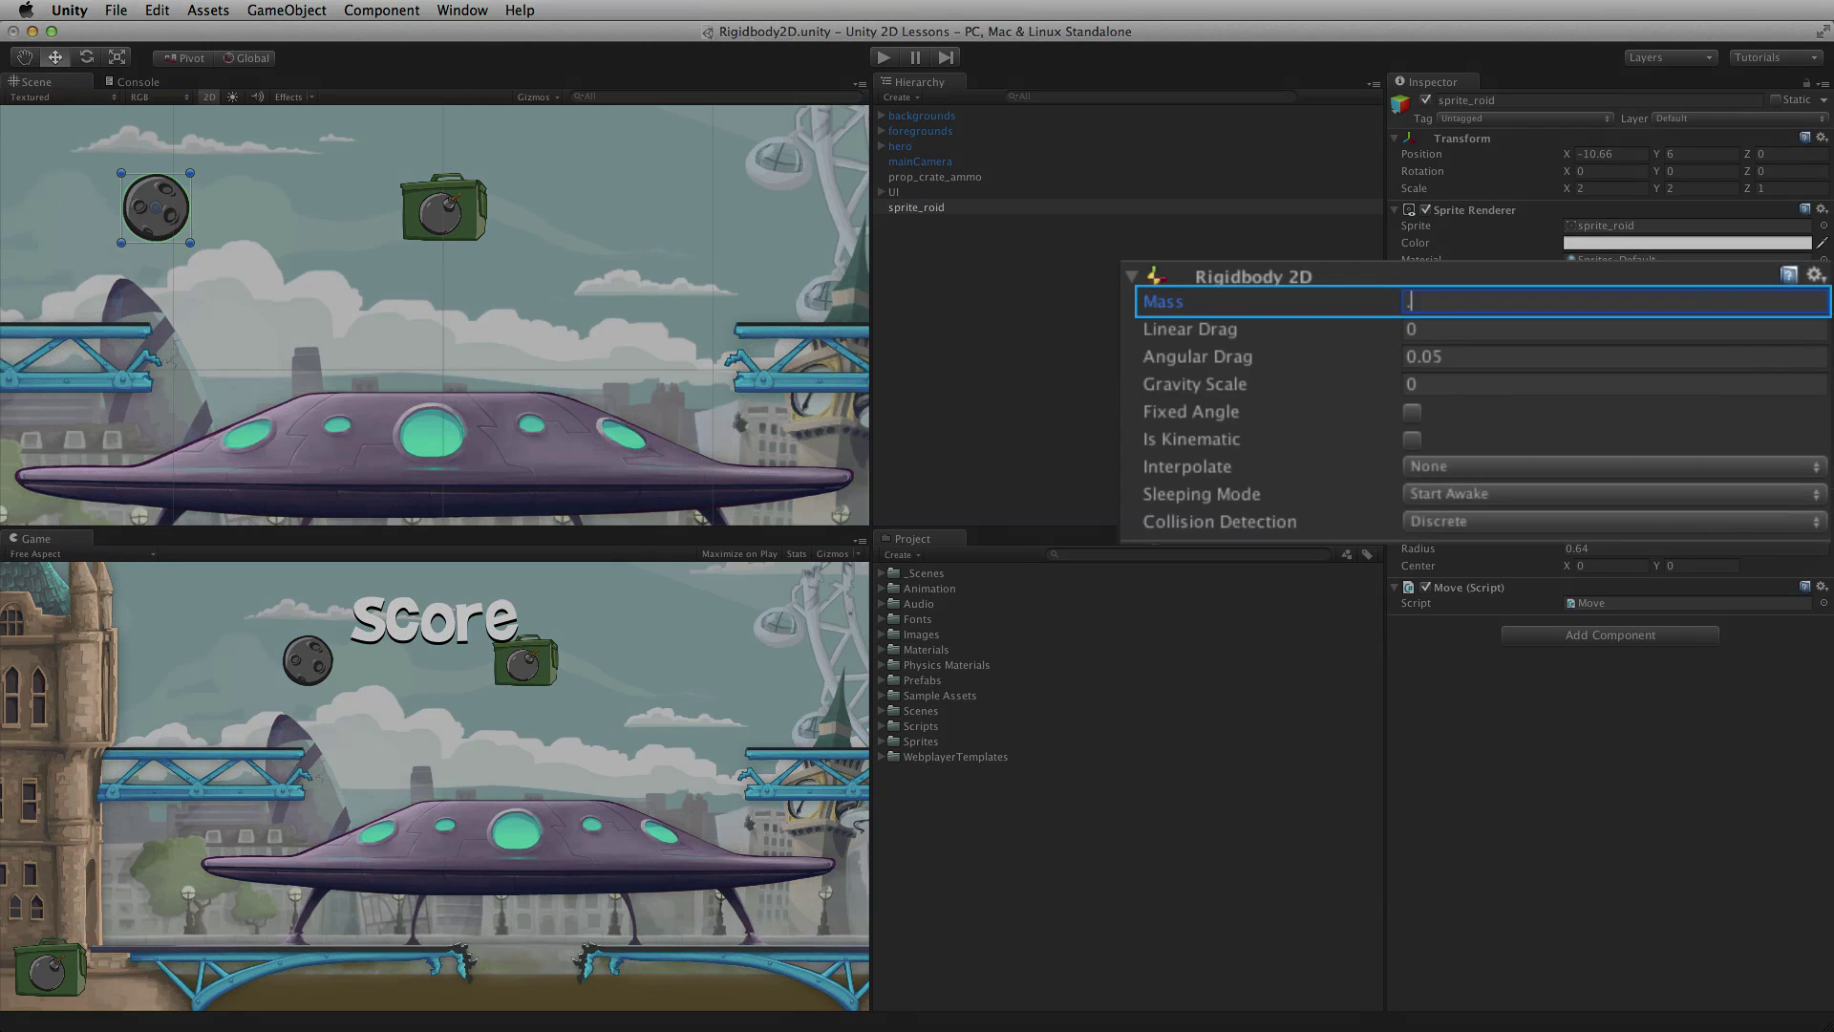
type("0.1")
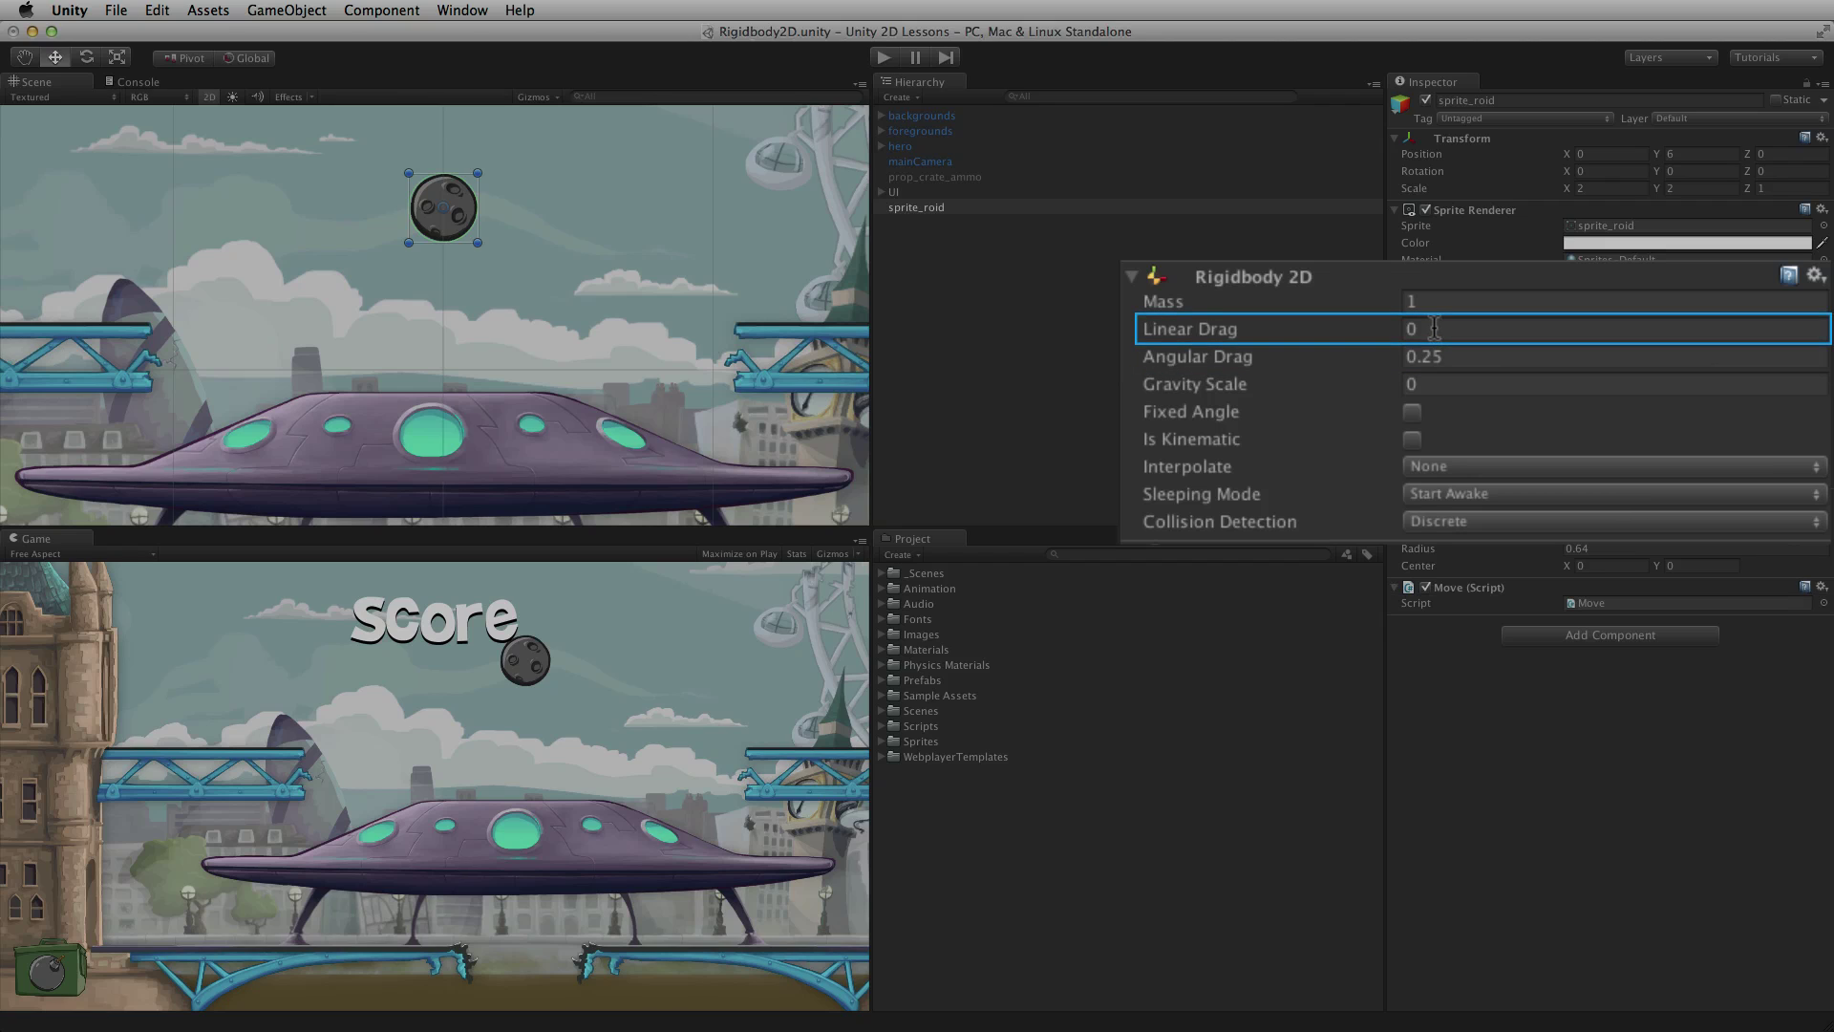
mouse_move(1299, 333)
left_mouse_down()
mouse_move(1331, 327)
mouse_move(1319, 344)
left_mouse_up()
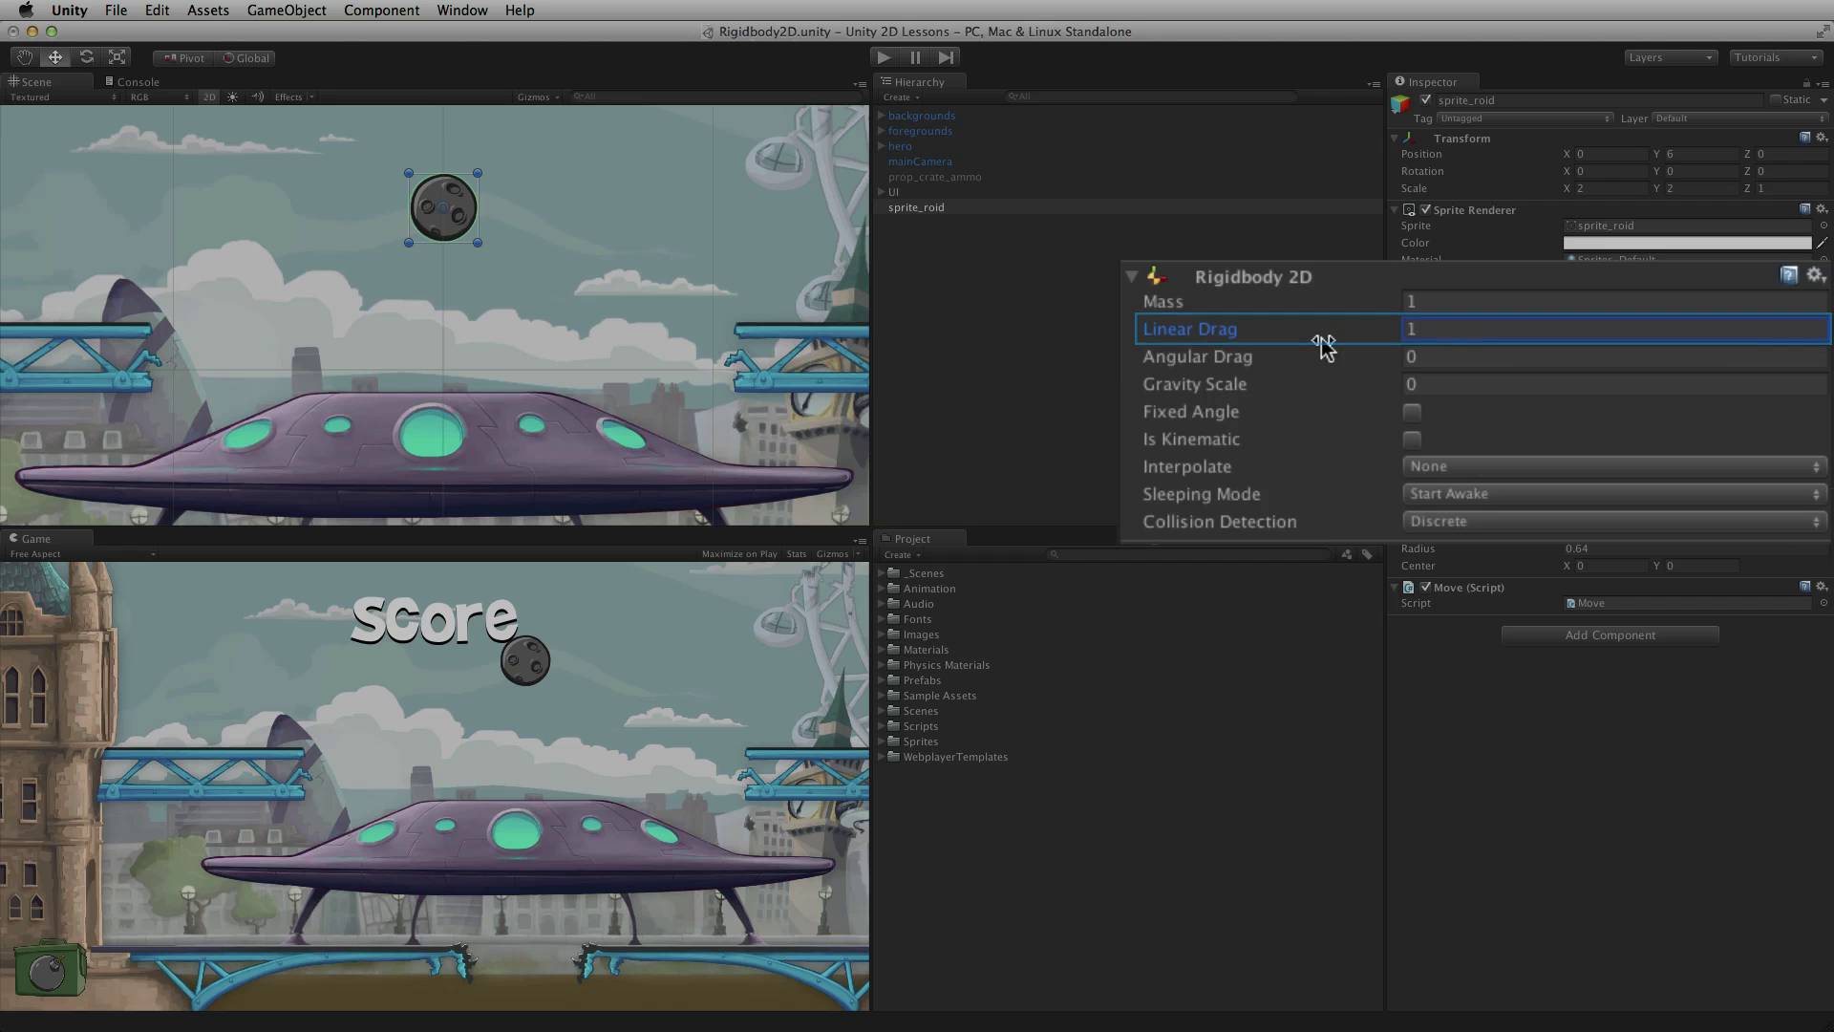
key("Right")
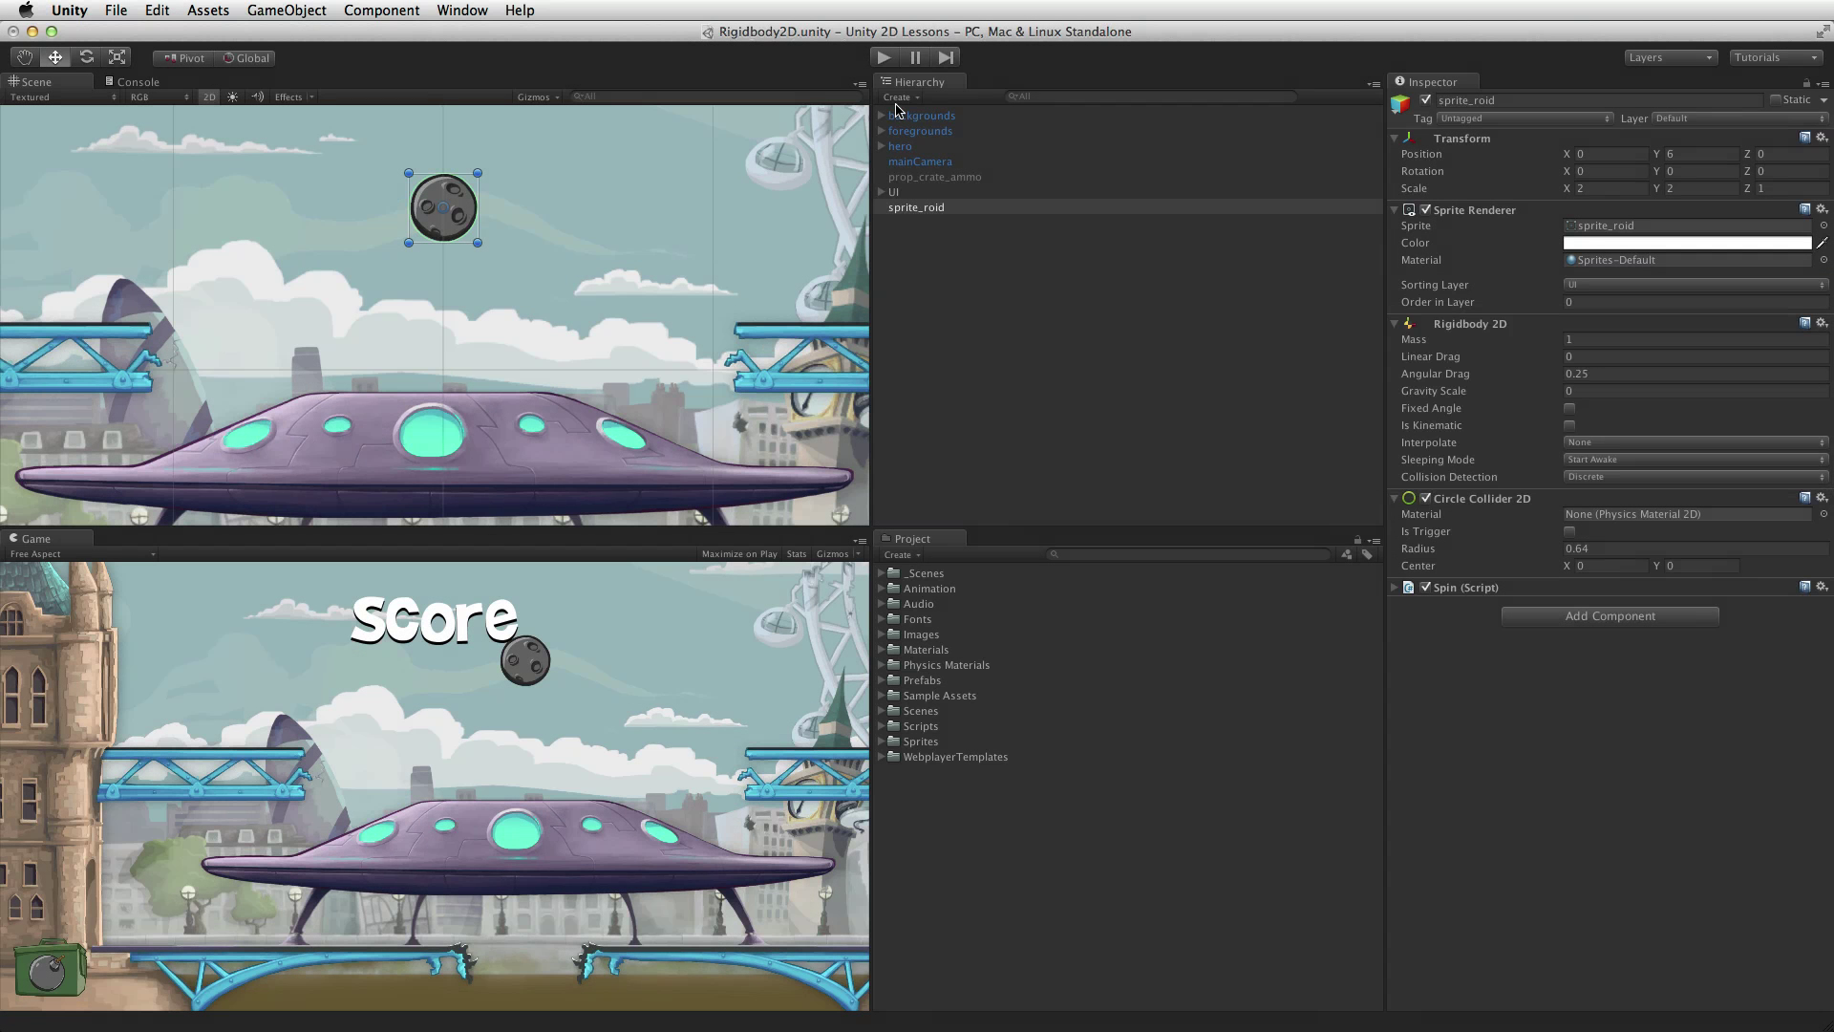
left_click(884, 57)
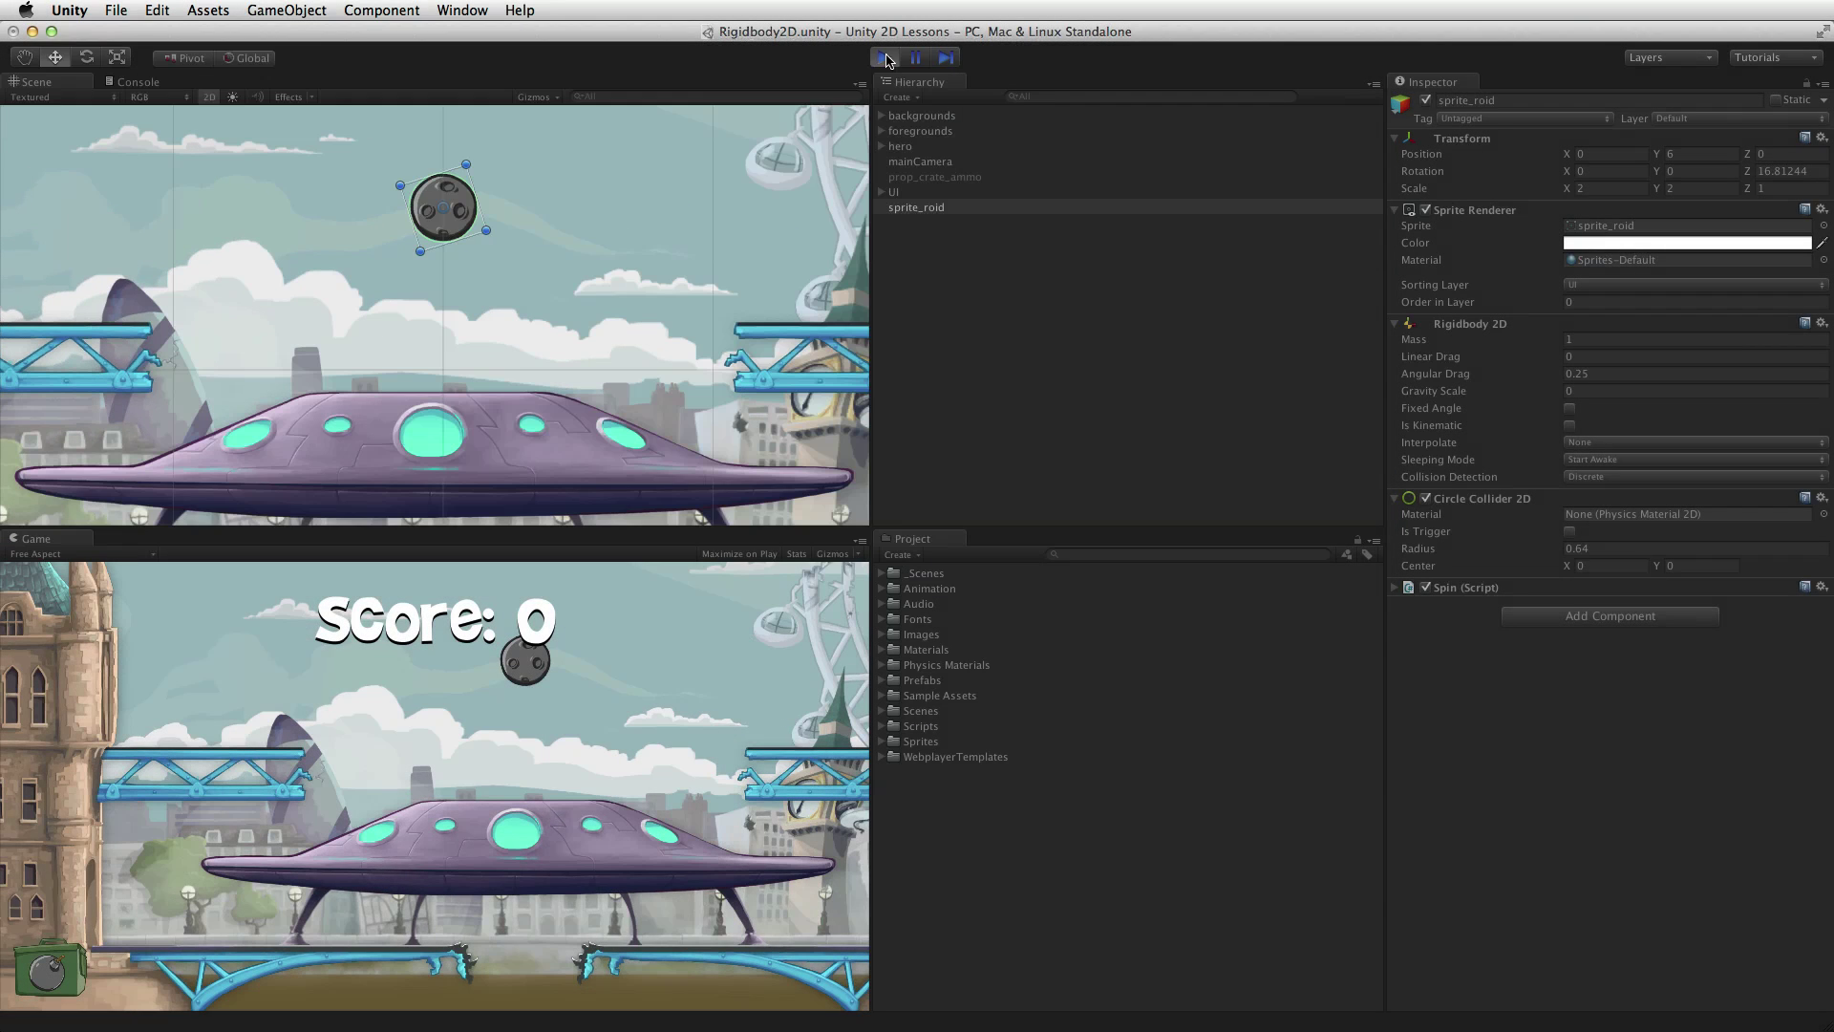
left_click(887, 60)
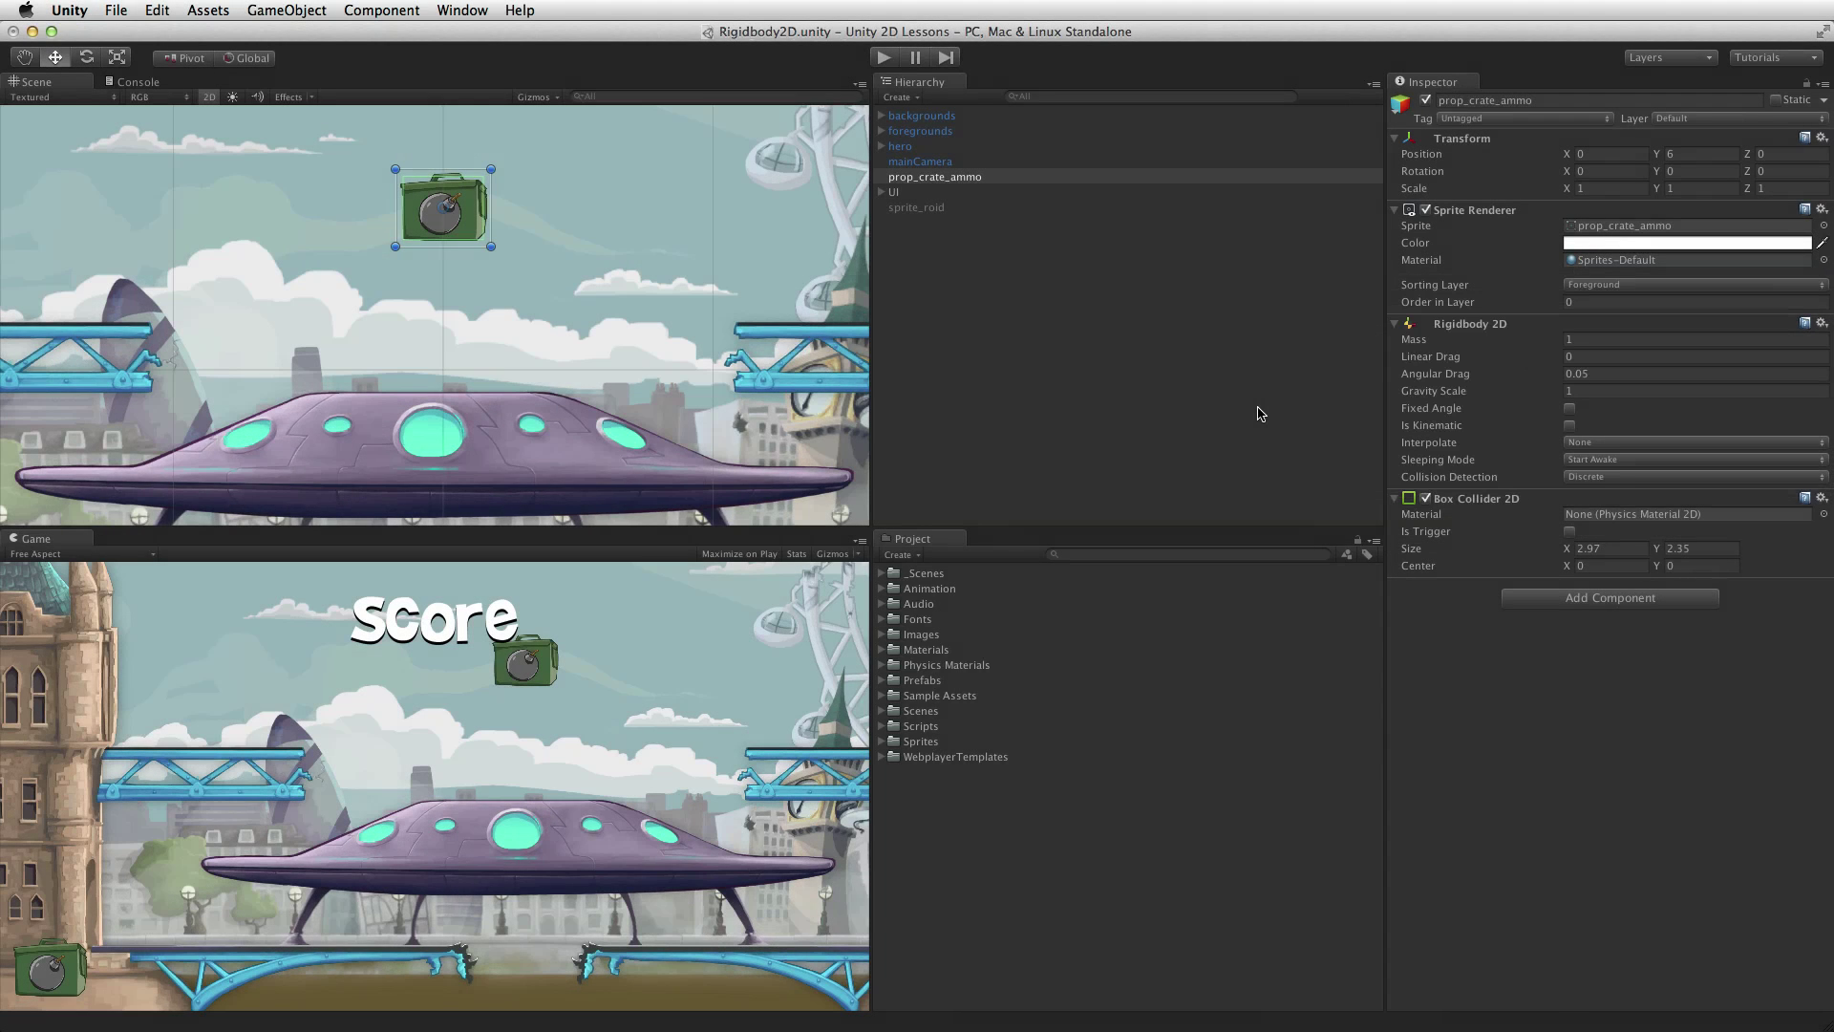
Step: Set the ammo crate's Gravity Scale to 0.1 and play-test it settling slowly onto the UFO
key("super+p")
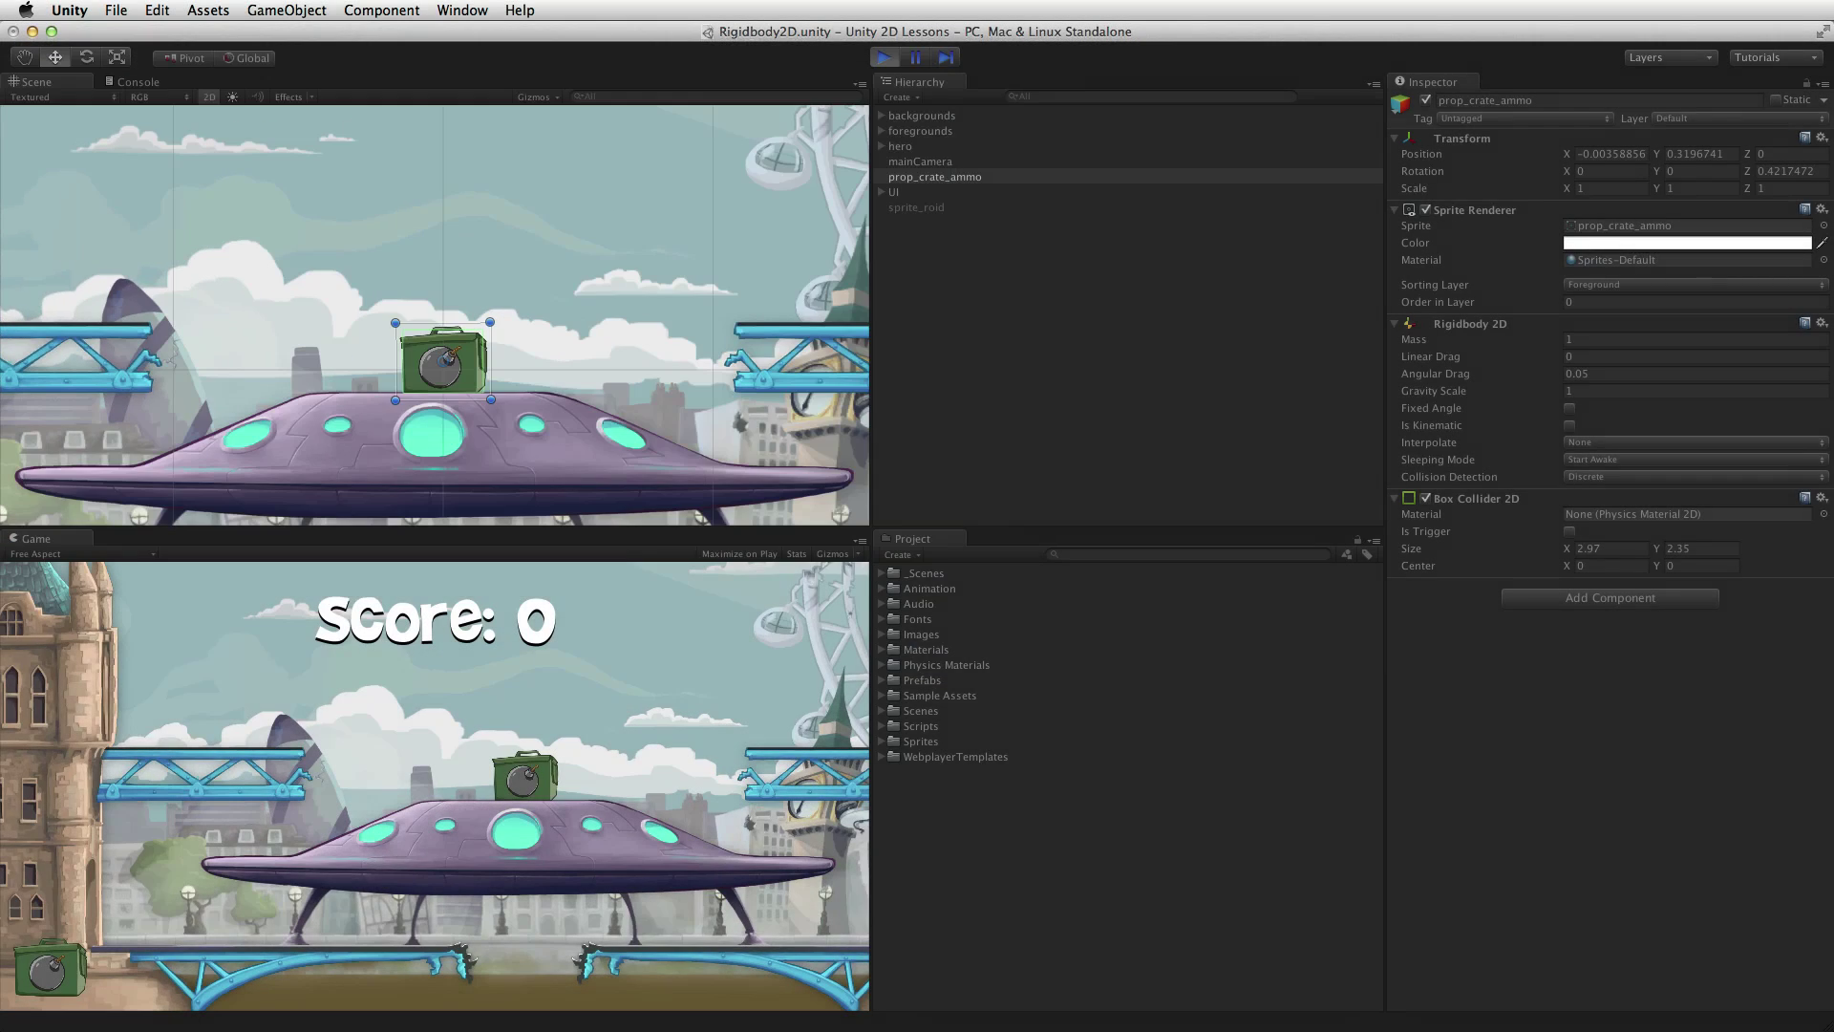
left_click(884, 57)
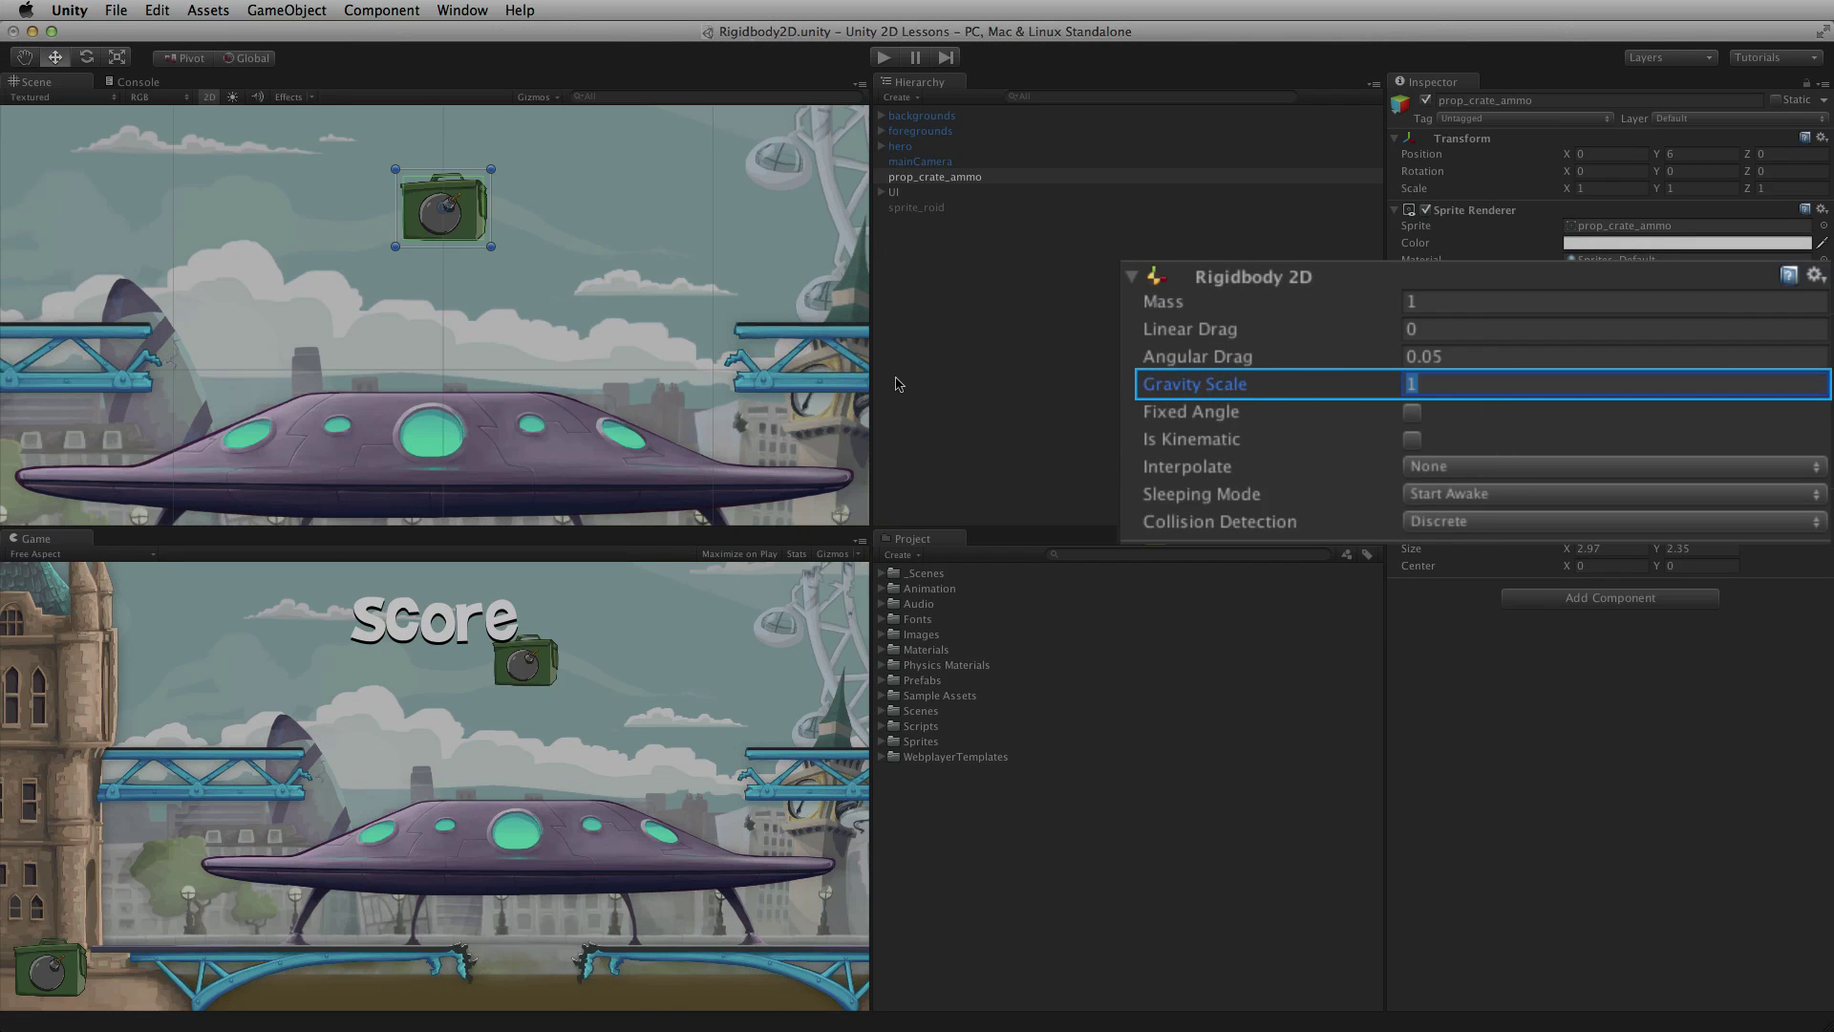
type("0.1")
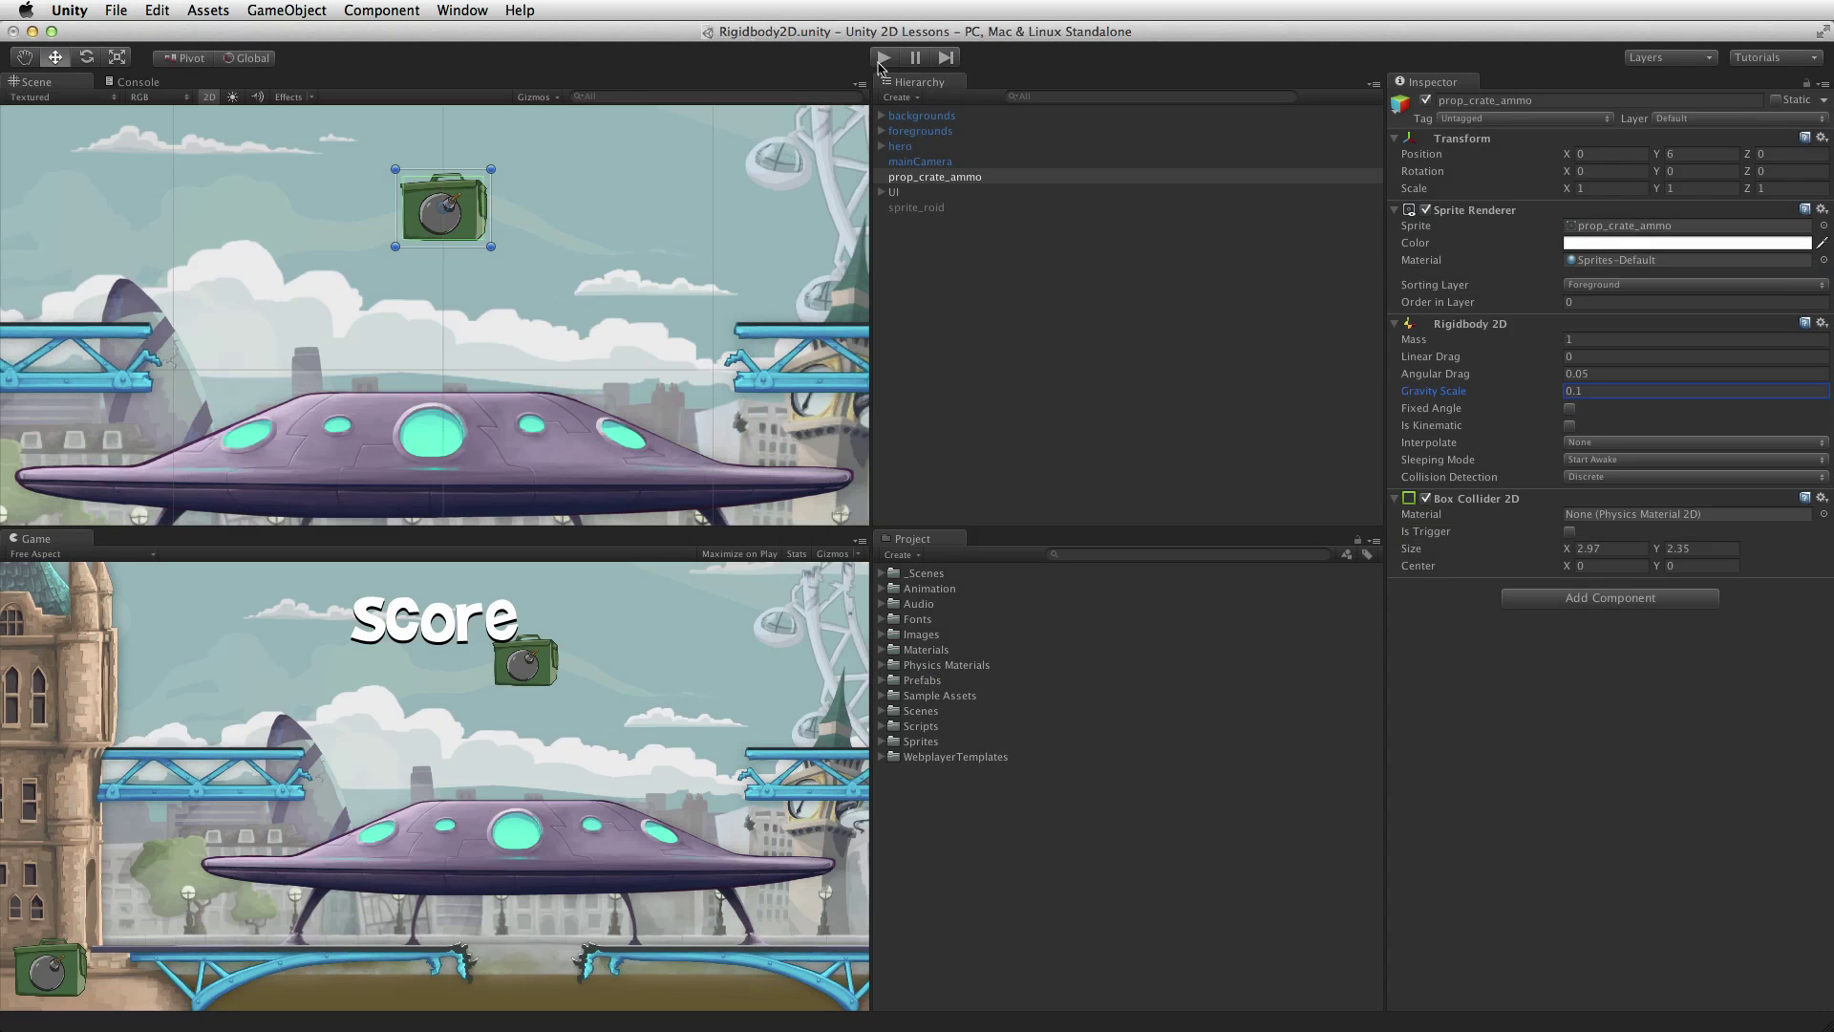
left_click(883, 59)
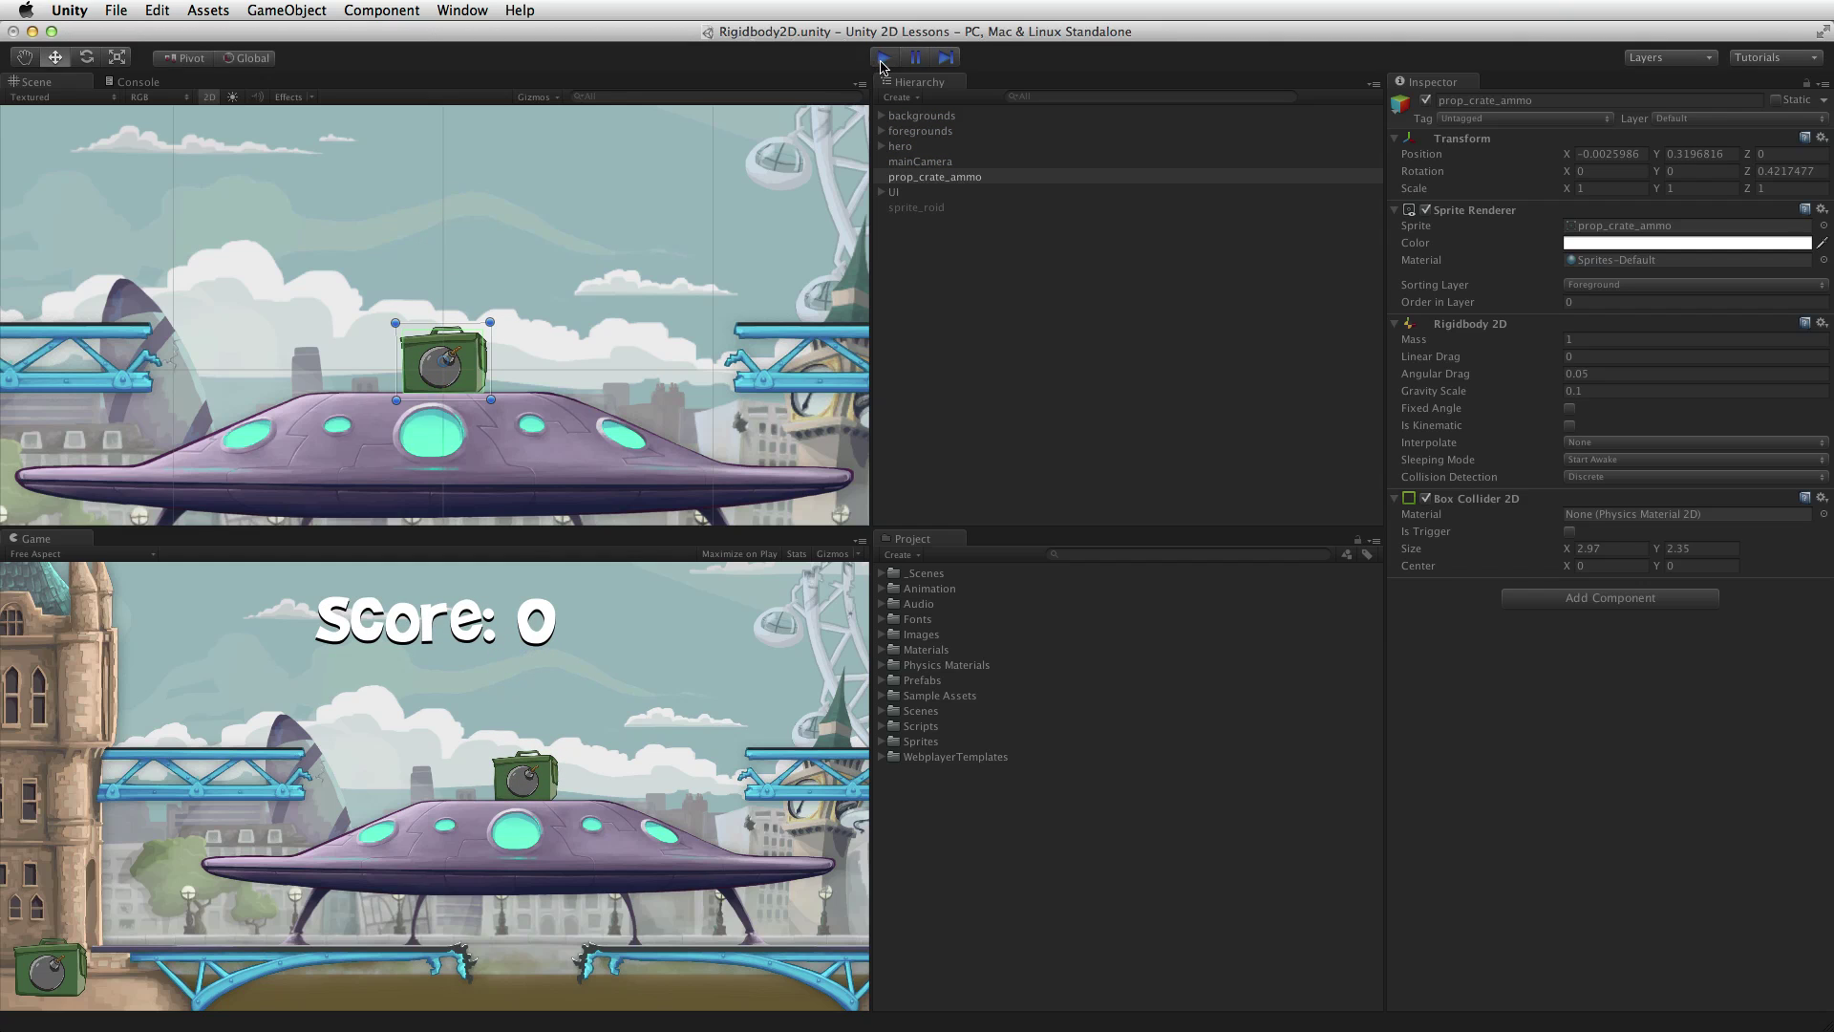
left_click(882, 59)
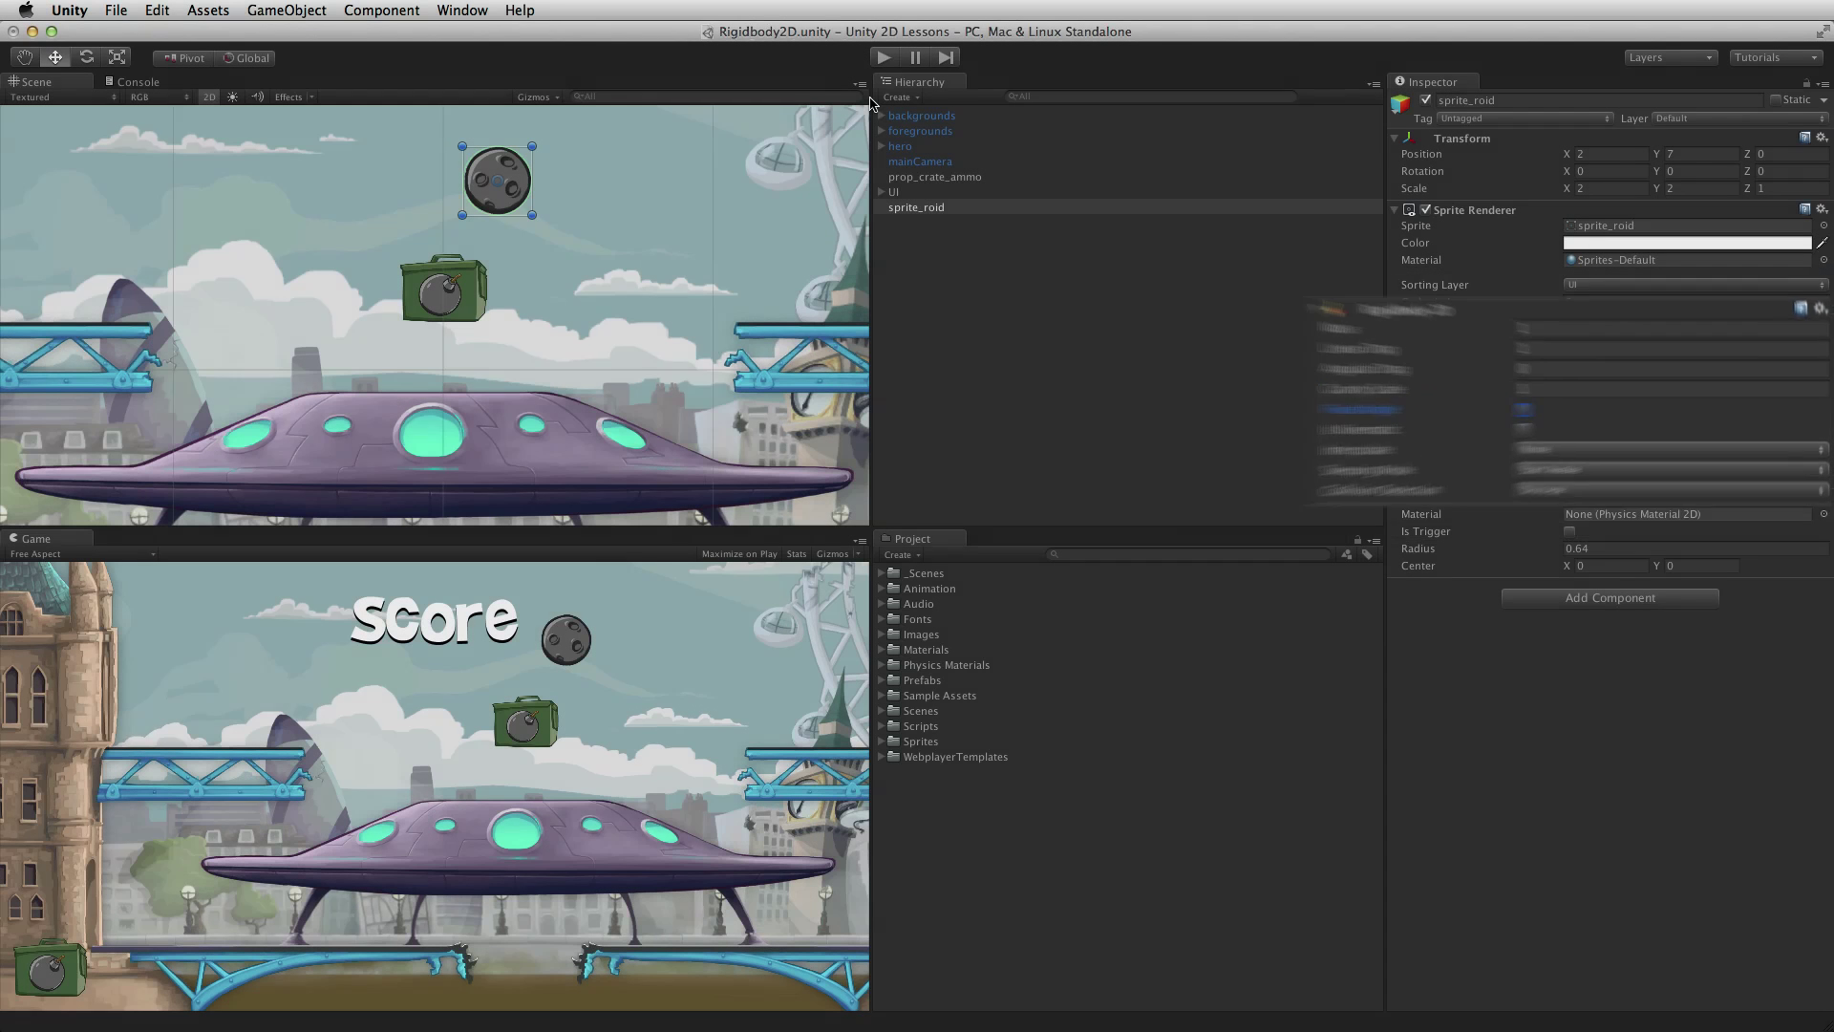
Step: Tick Fixed Angle on the asteroid's Rigidbody 2D and rerun the game to confirm it no longer spins
key("super+p")
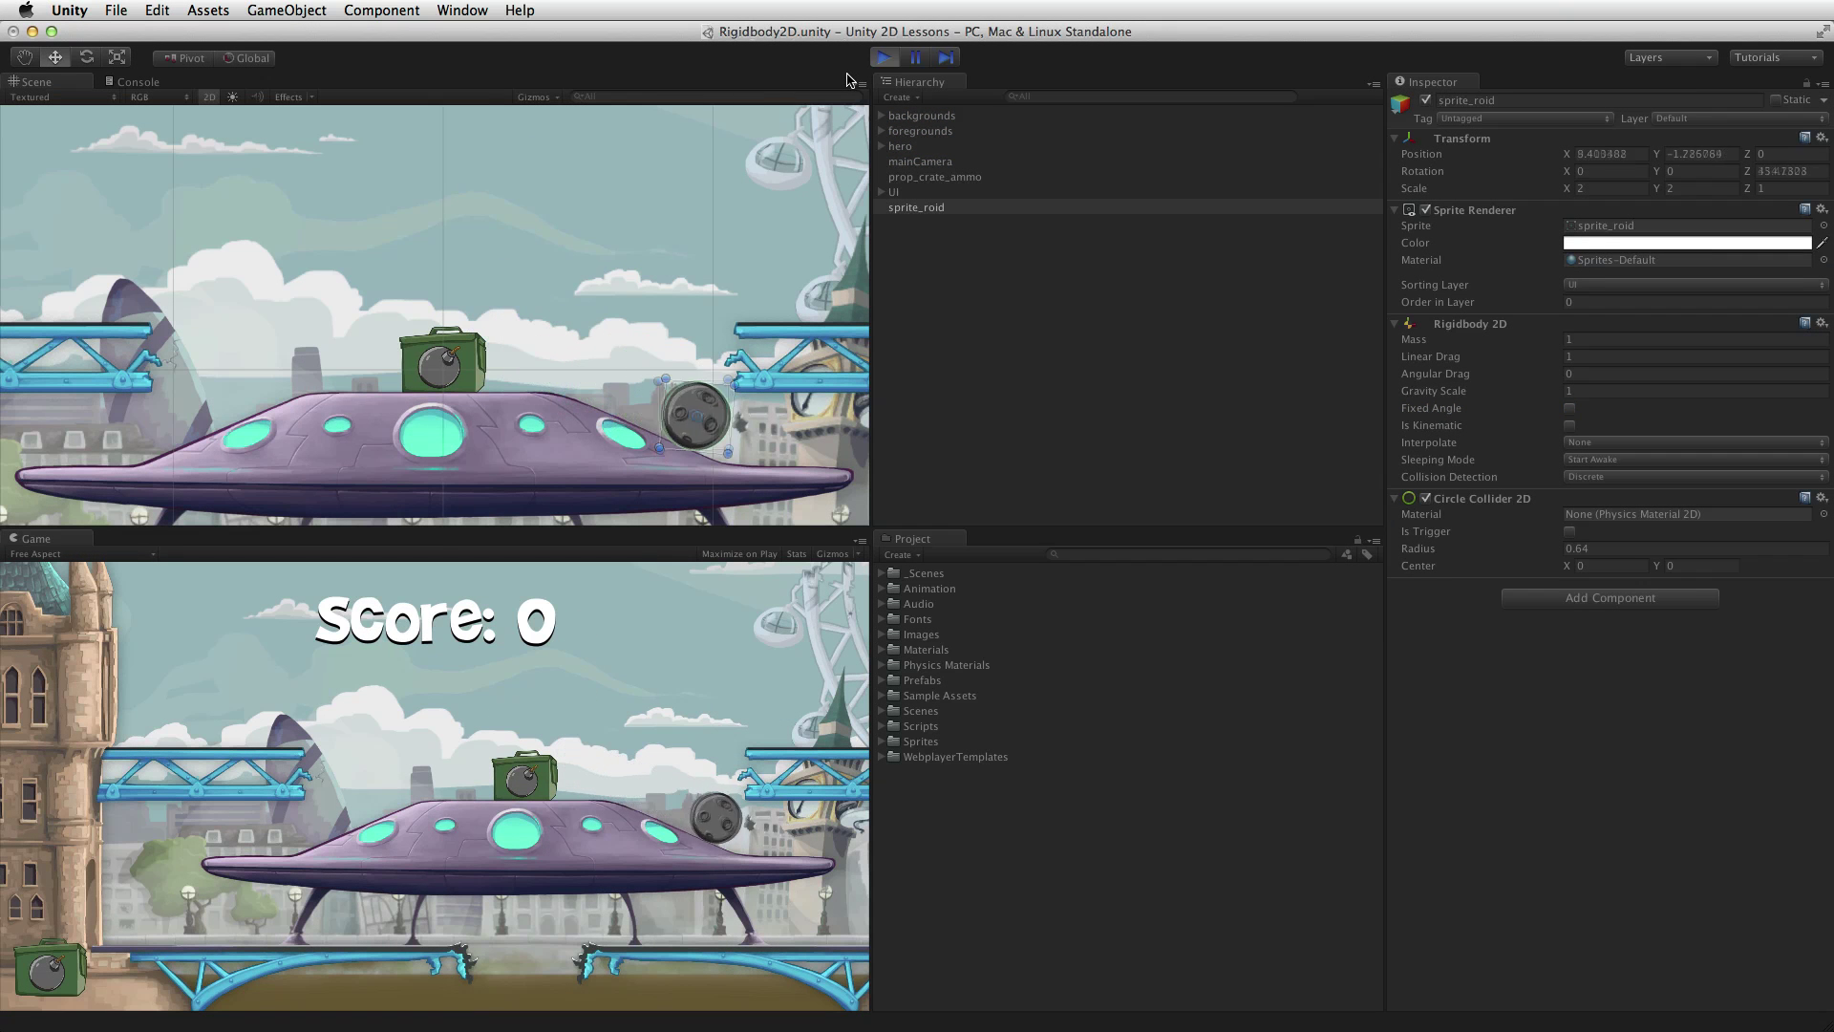
key("super+p")
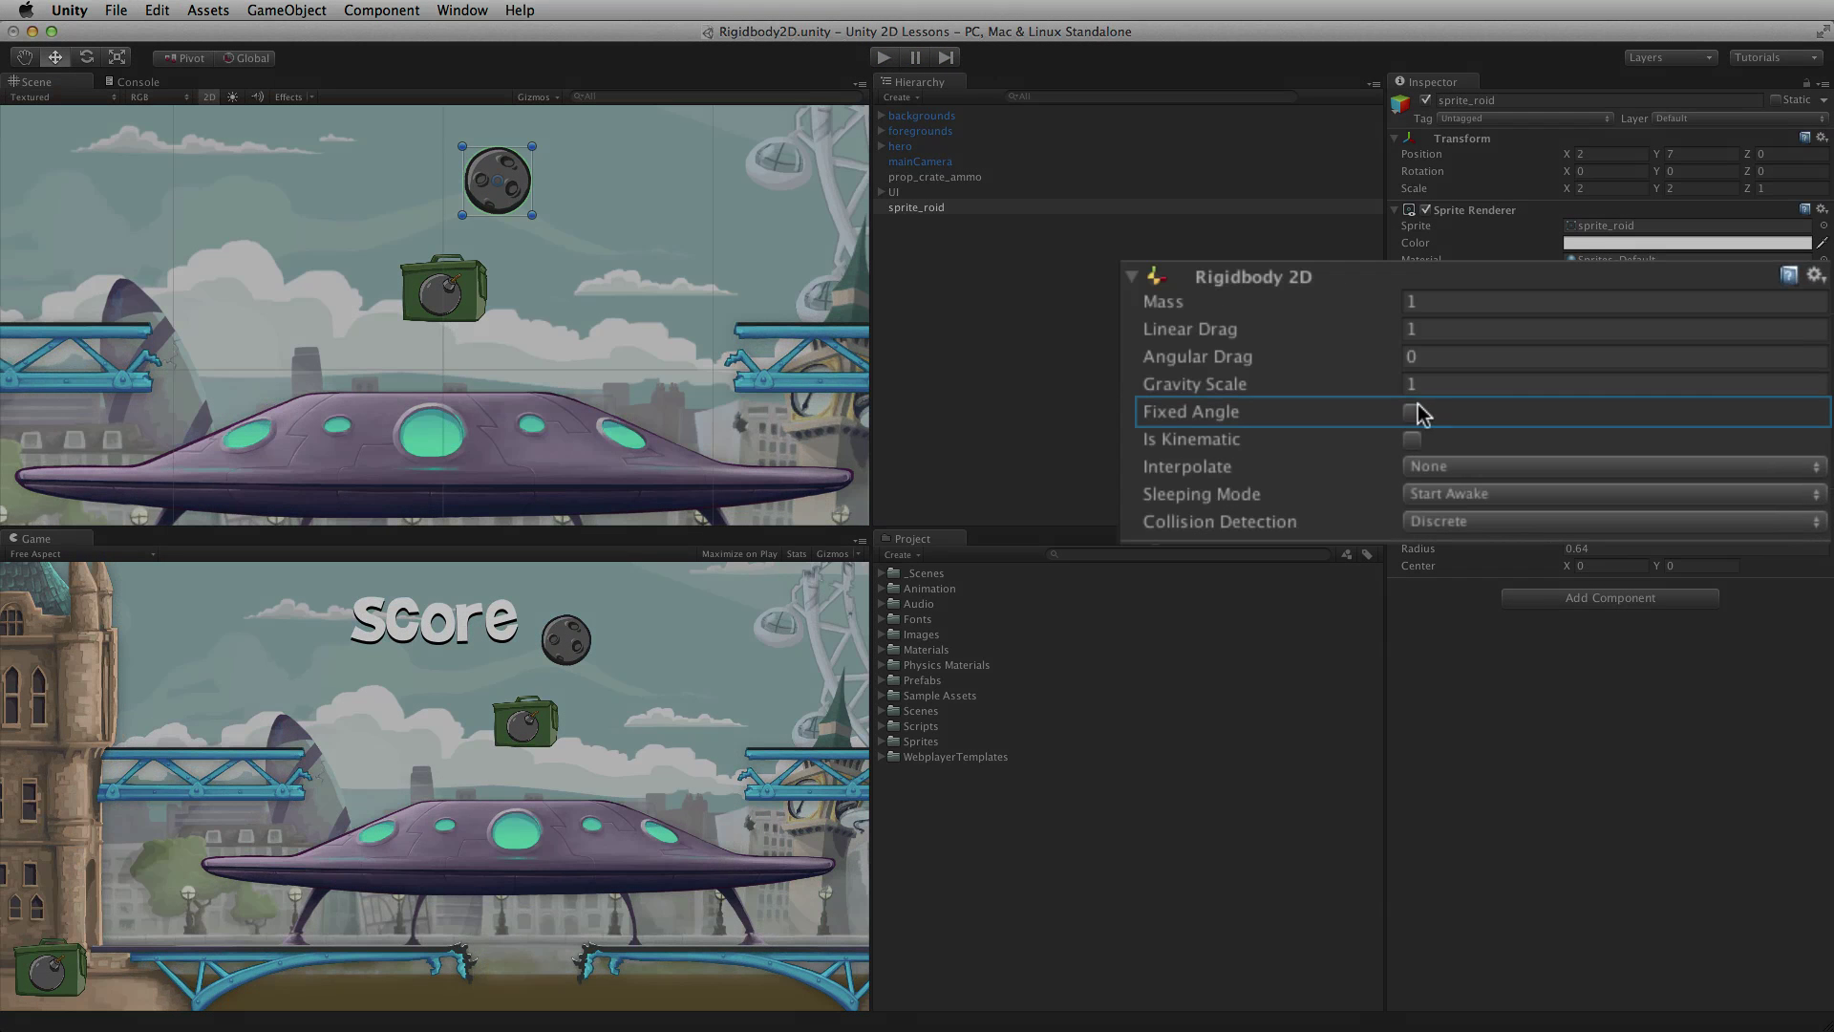
left_click(1414, 413)
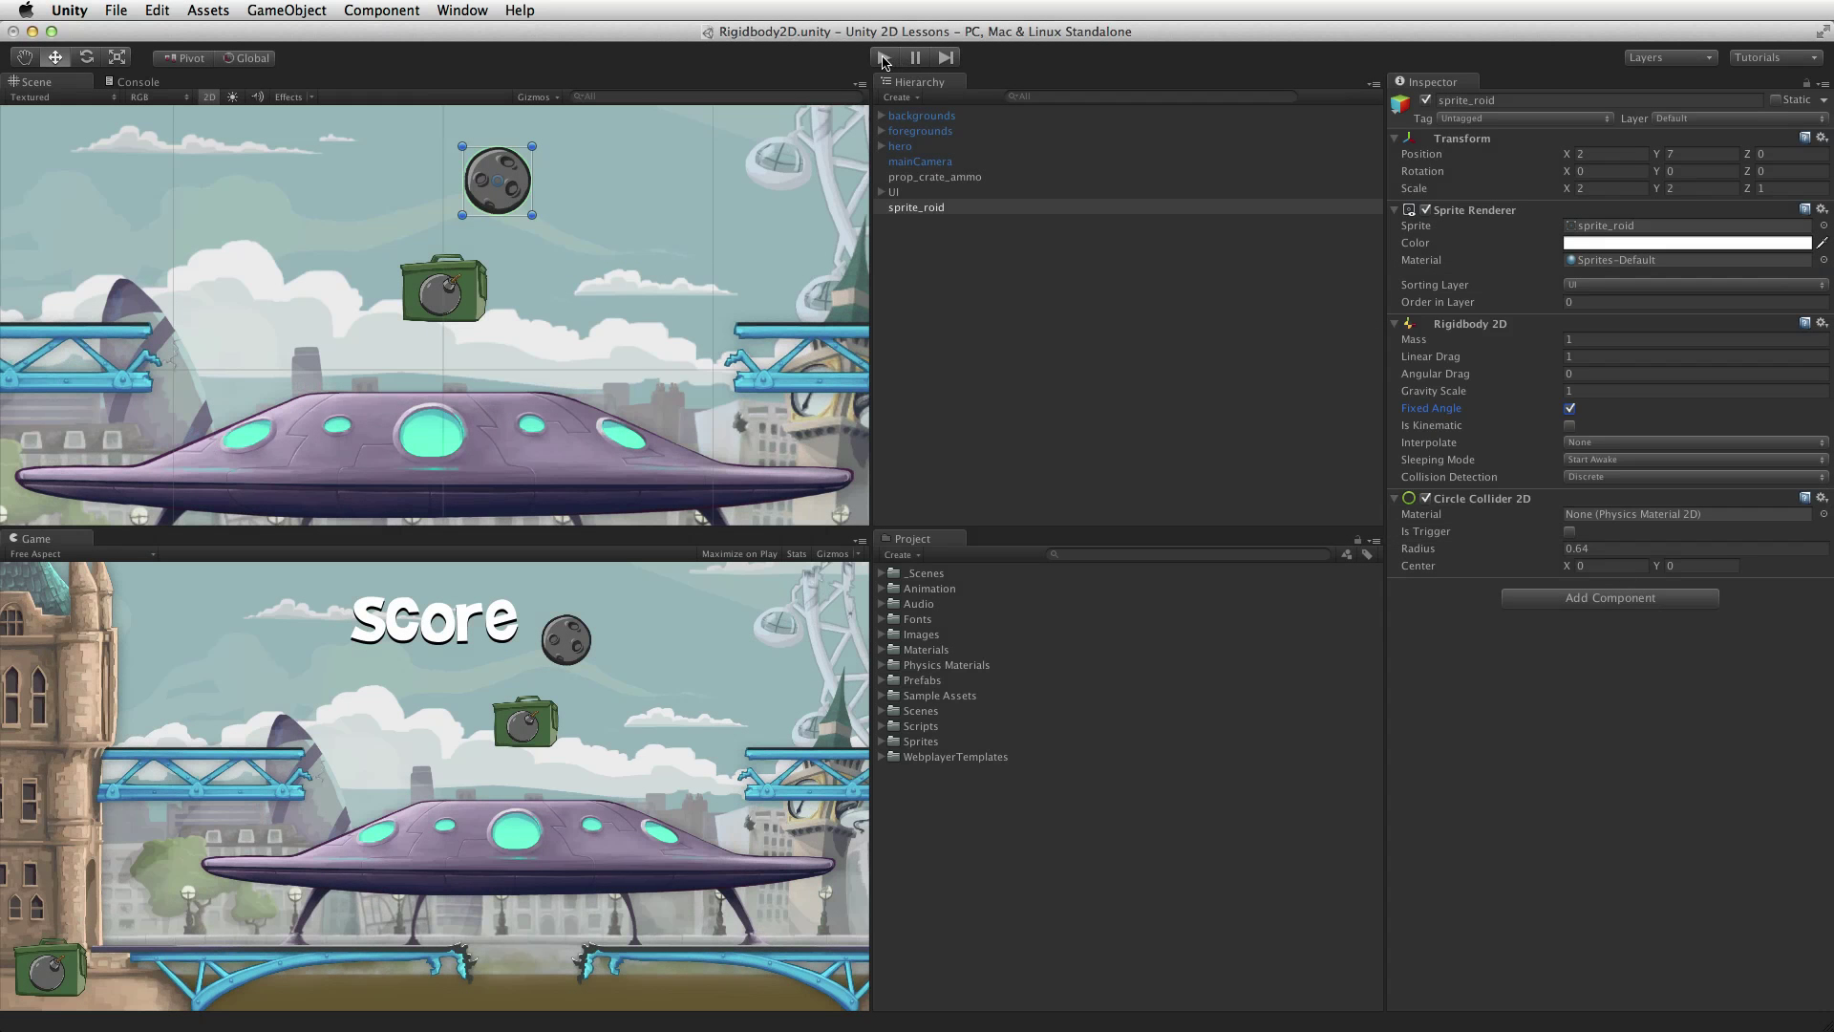
left_click(883, 58)
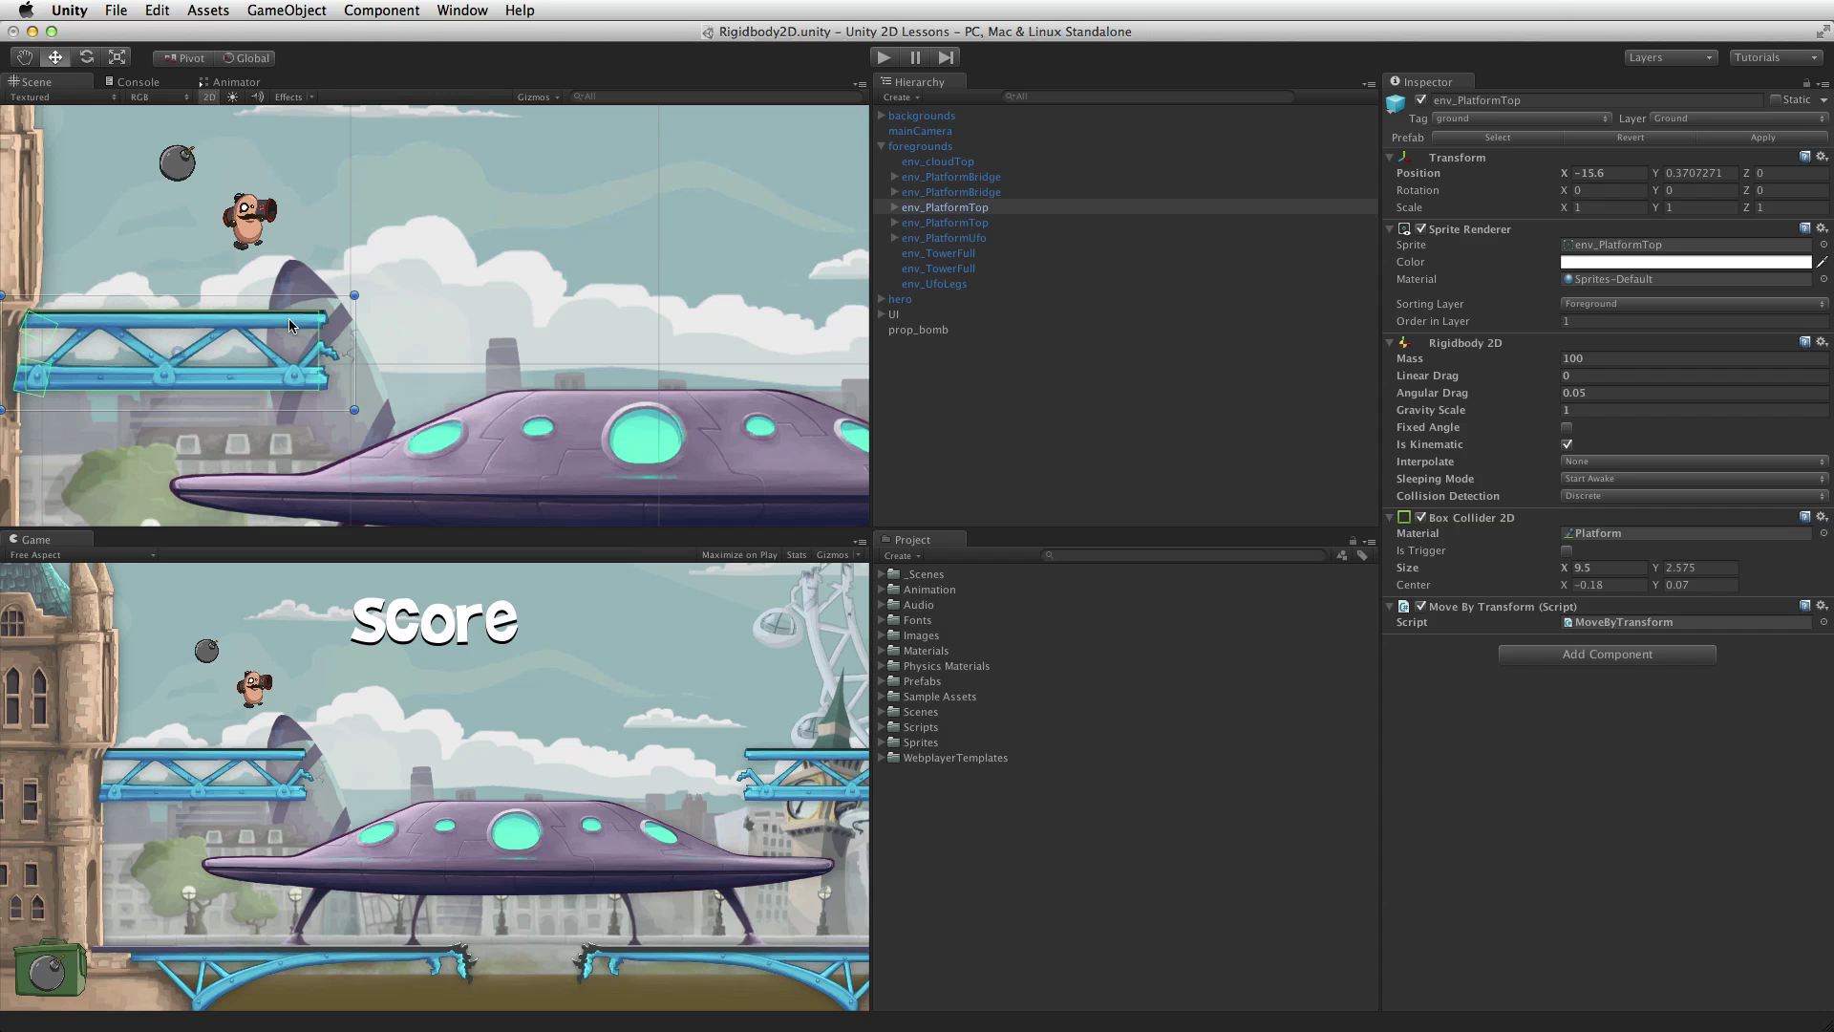
Step: Play-test the scene, select env_PlatformTop to check its kinematic physics, and run the game again
key("super+p")
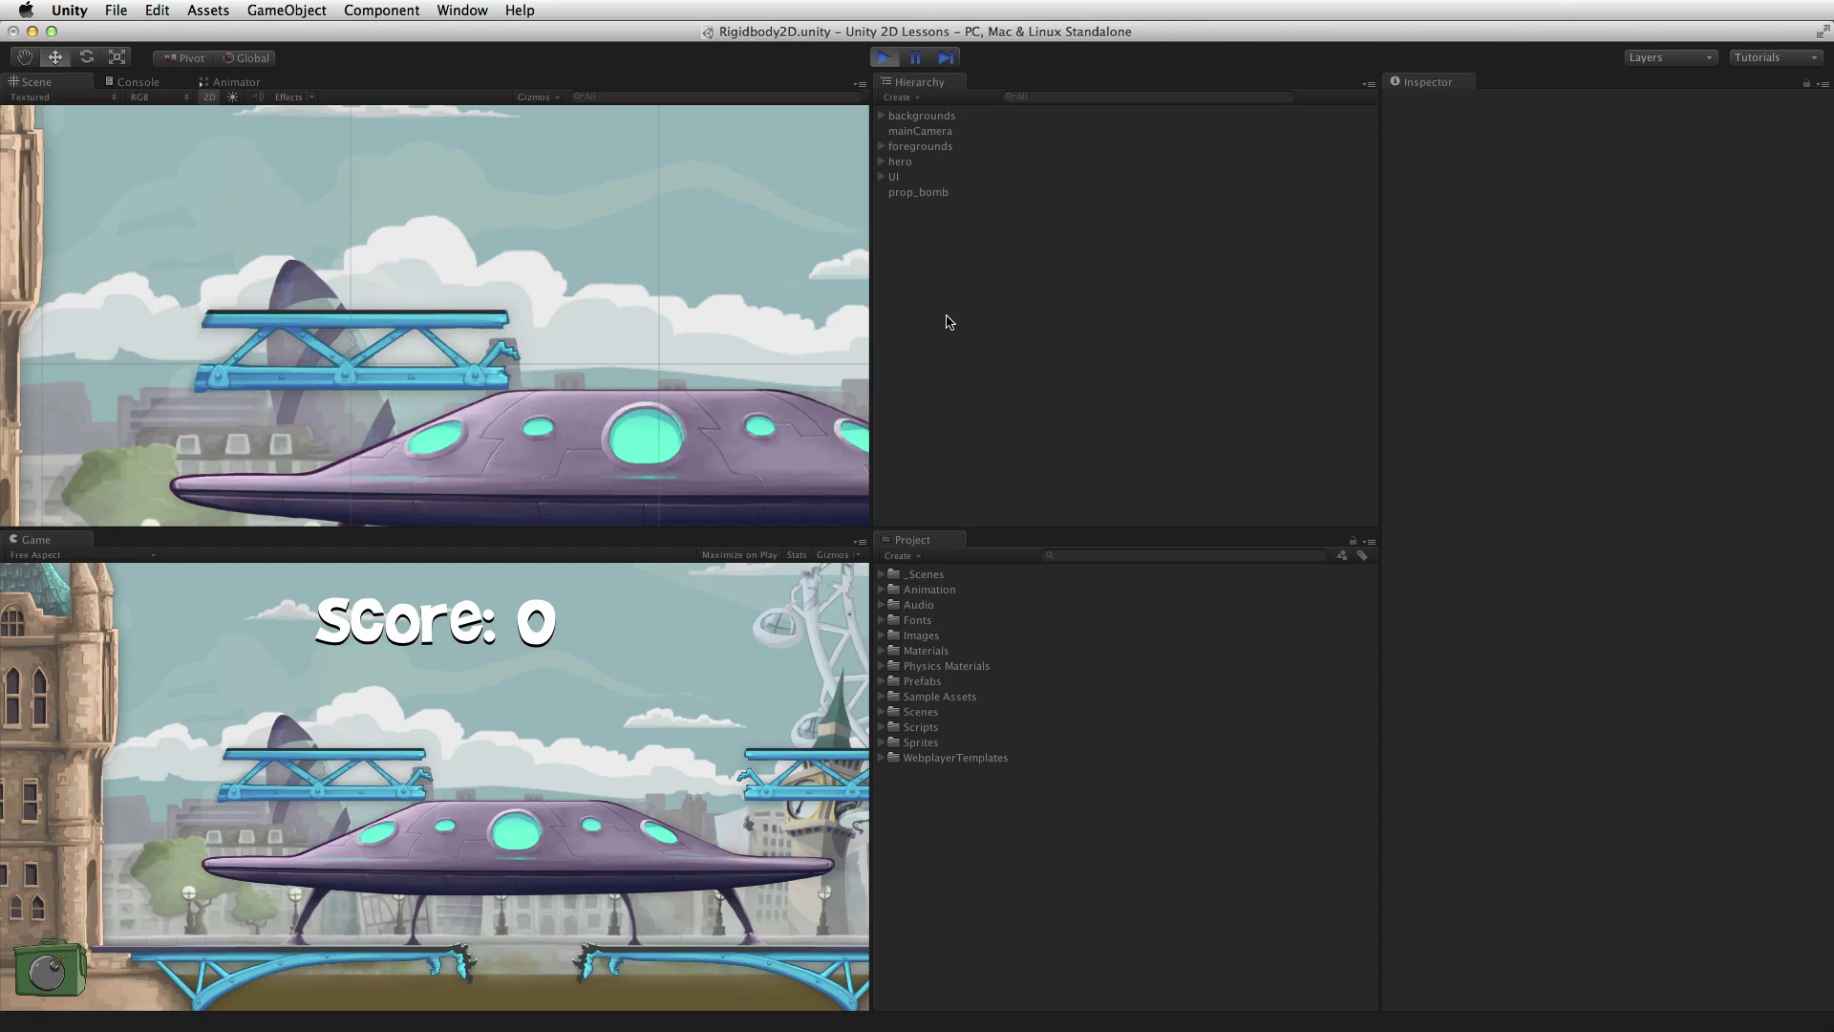
left_click(288, 318)
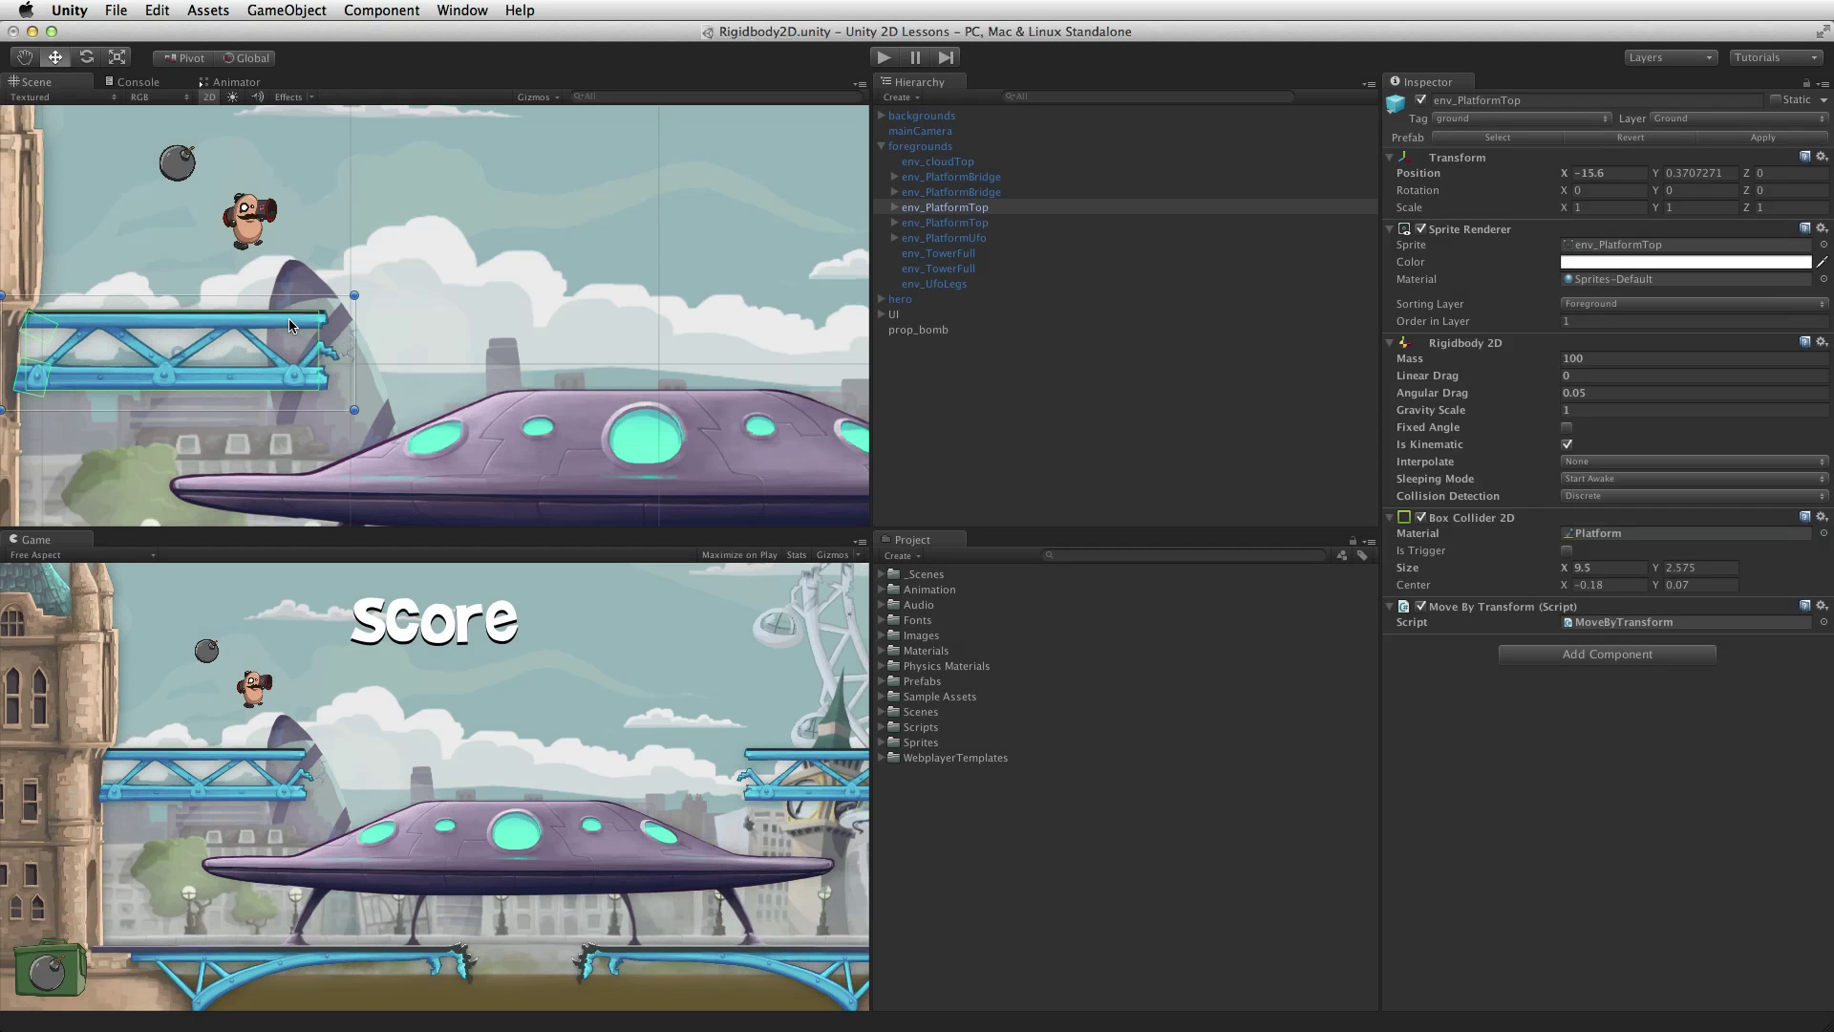
key("super+p")
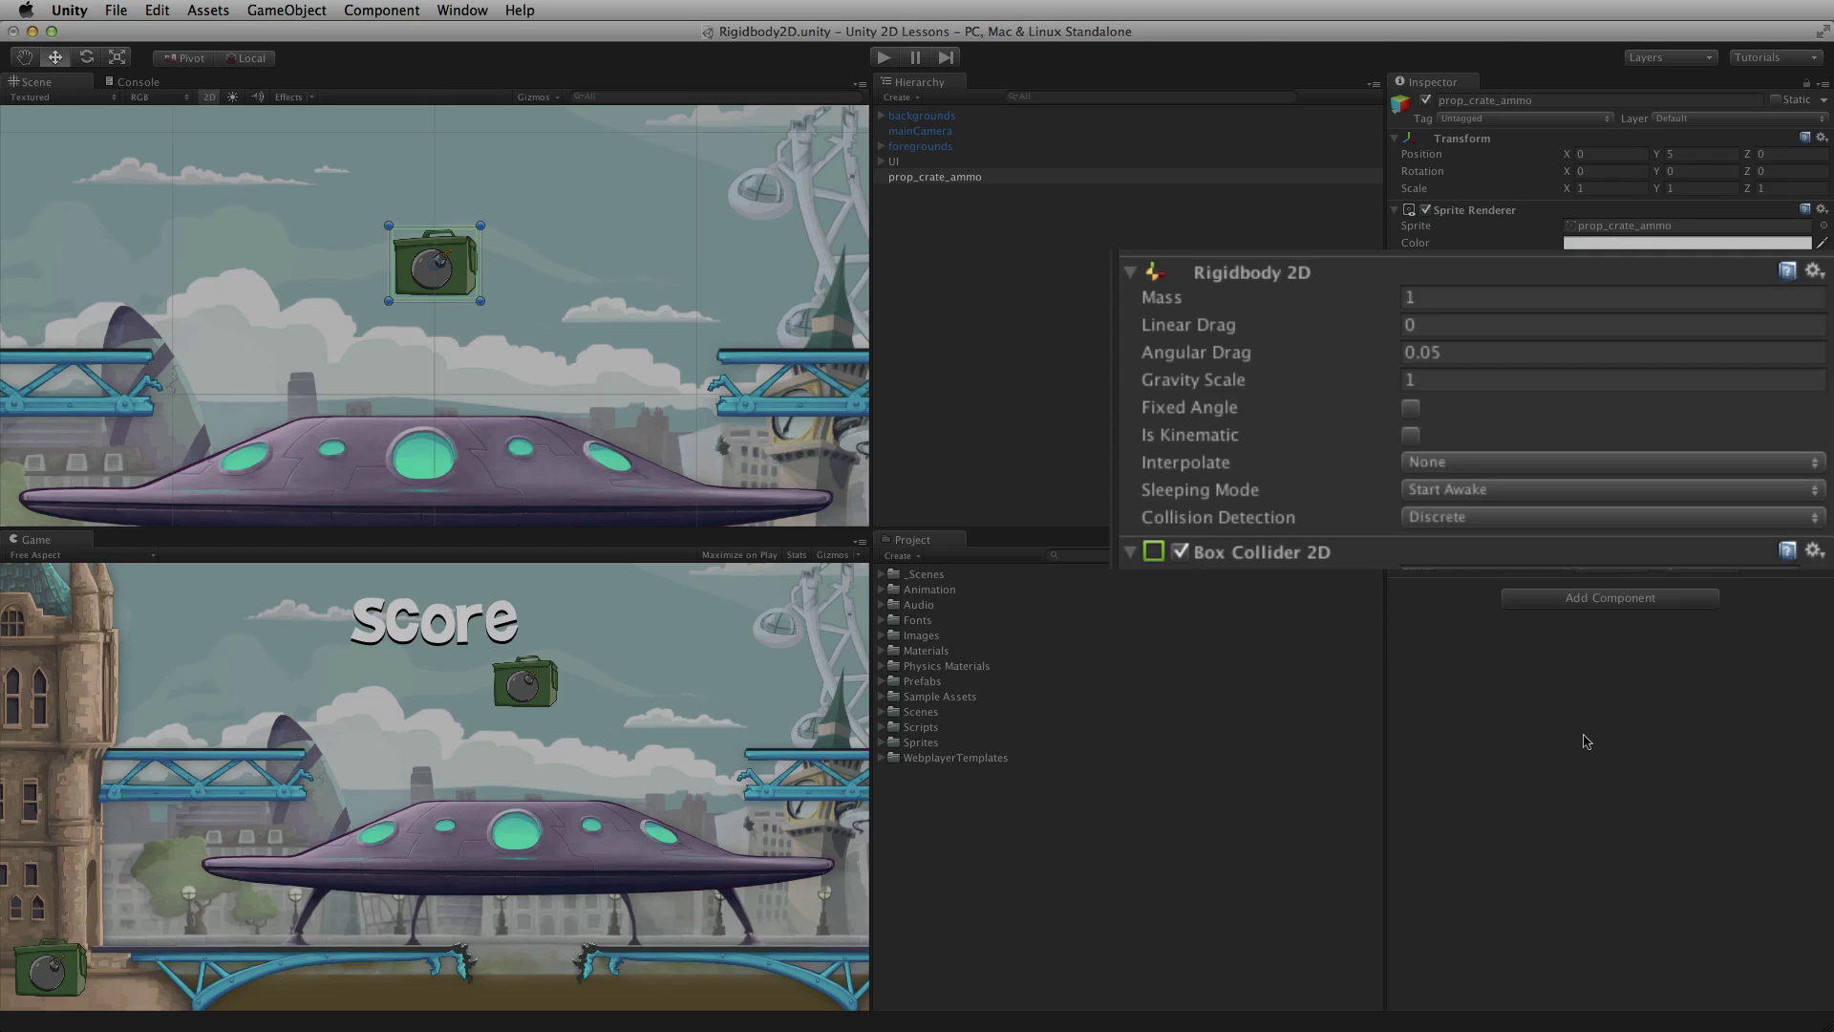
left_click(1754, 466)
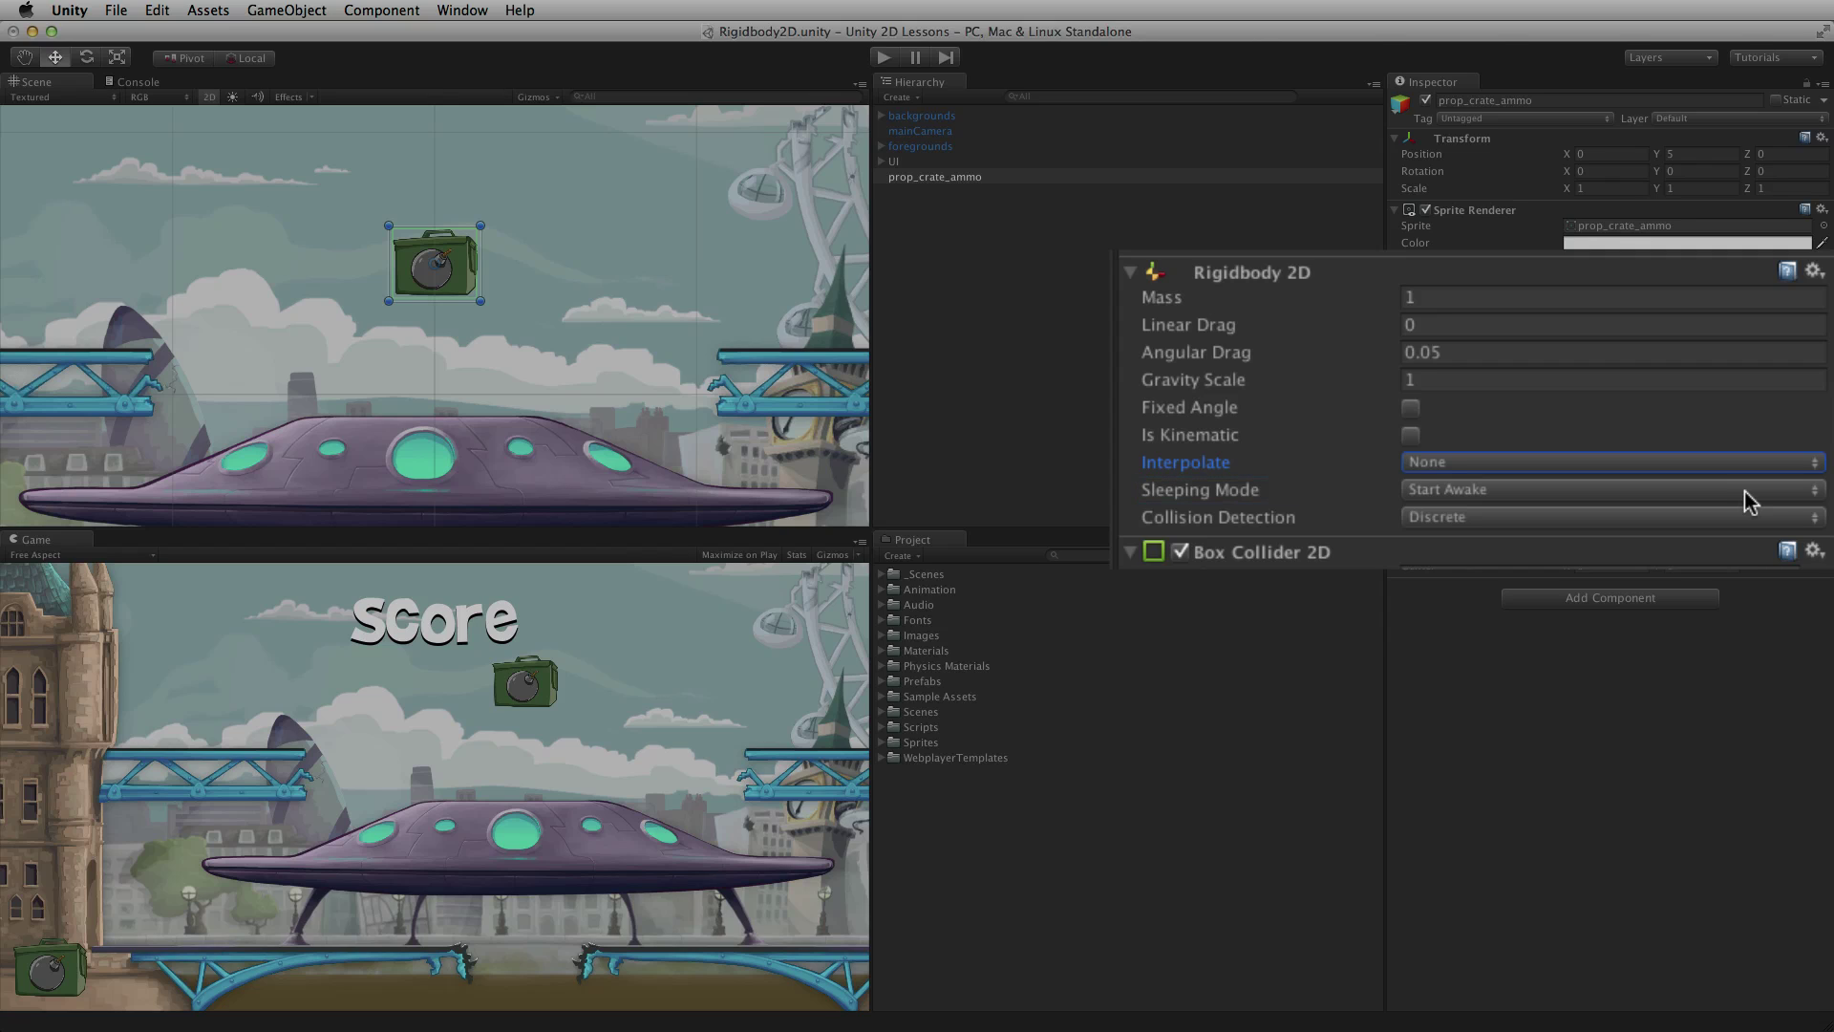
left_click(1744, 491)
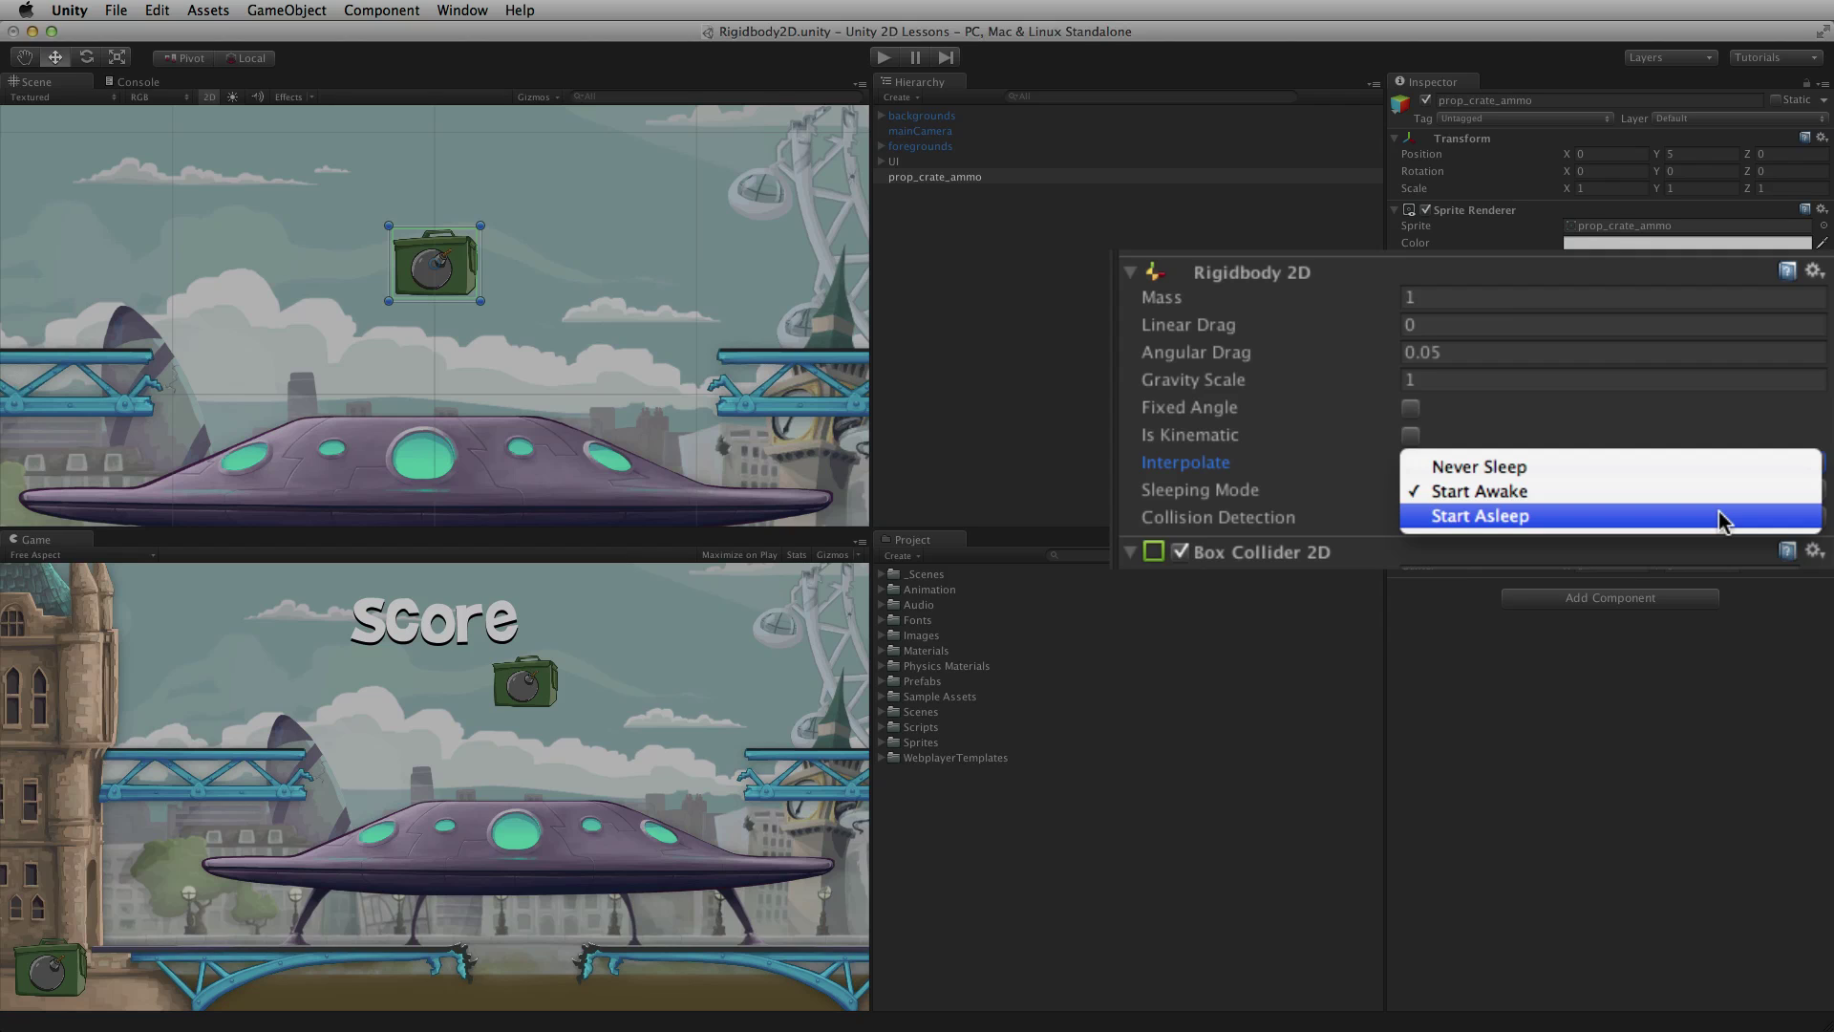
key("Escape")
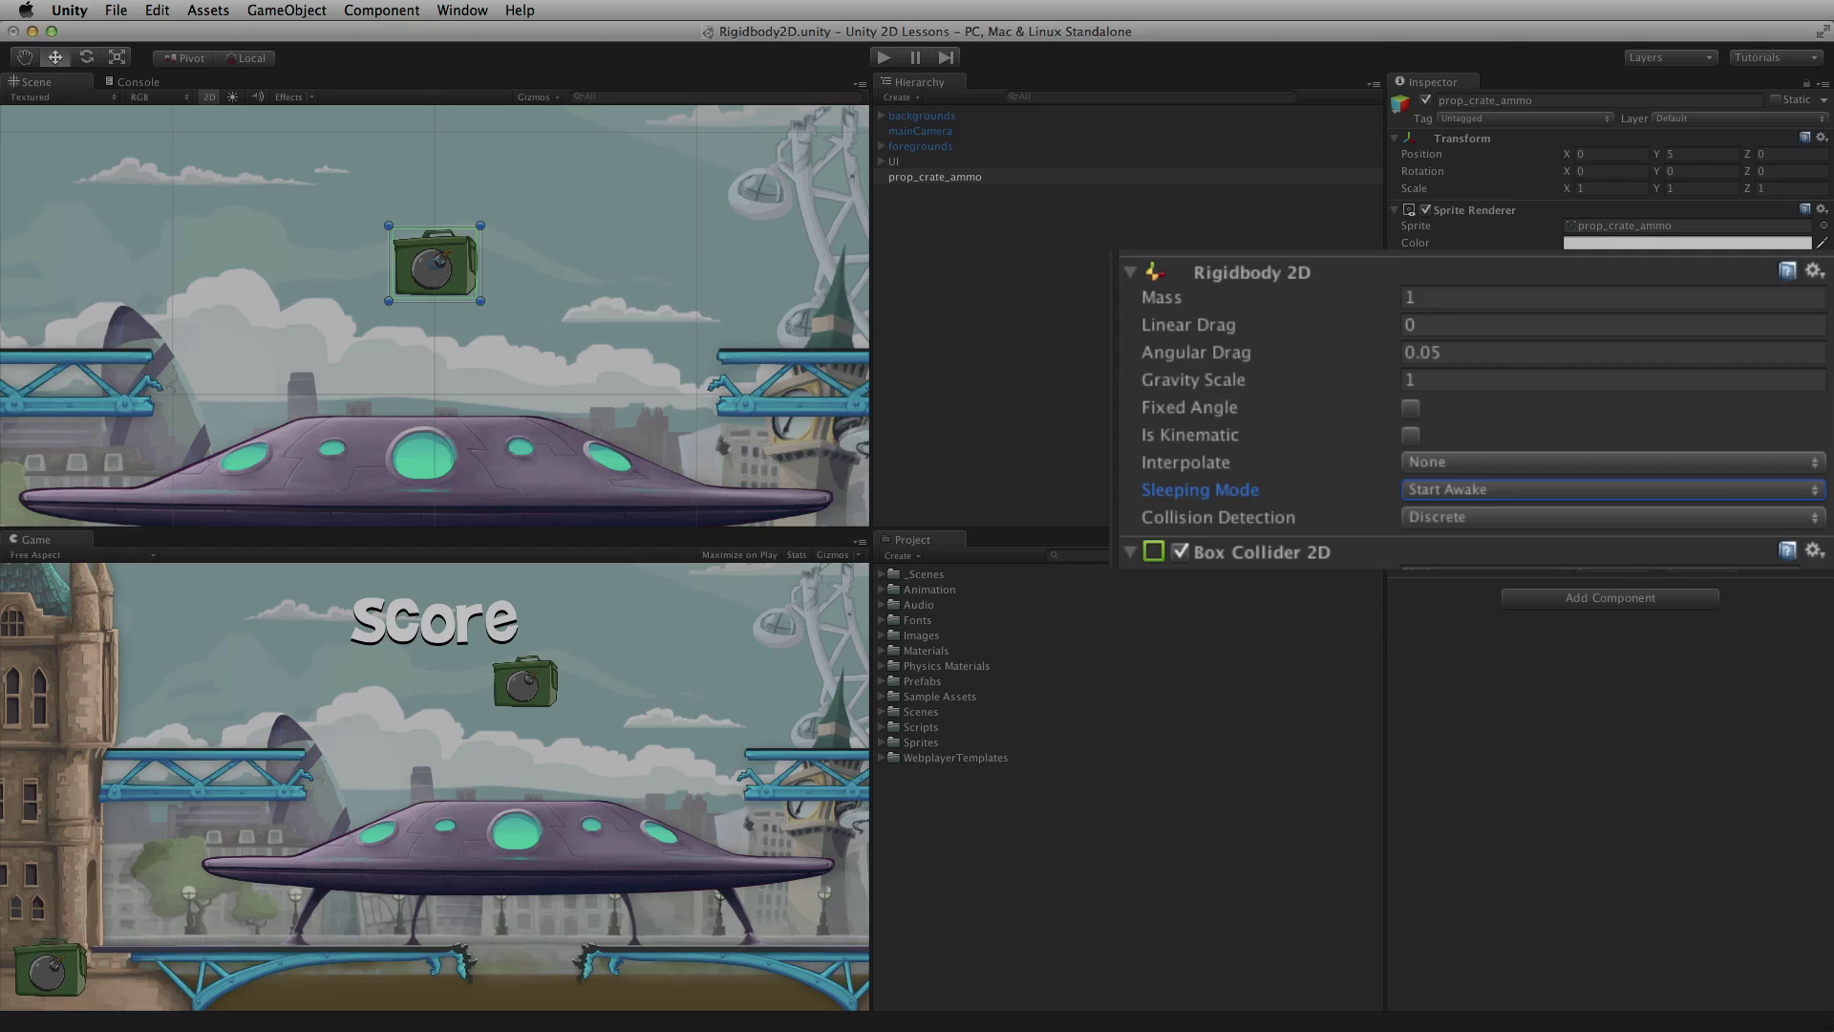
left_click(1654, 516)
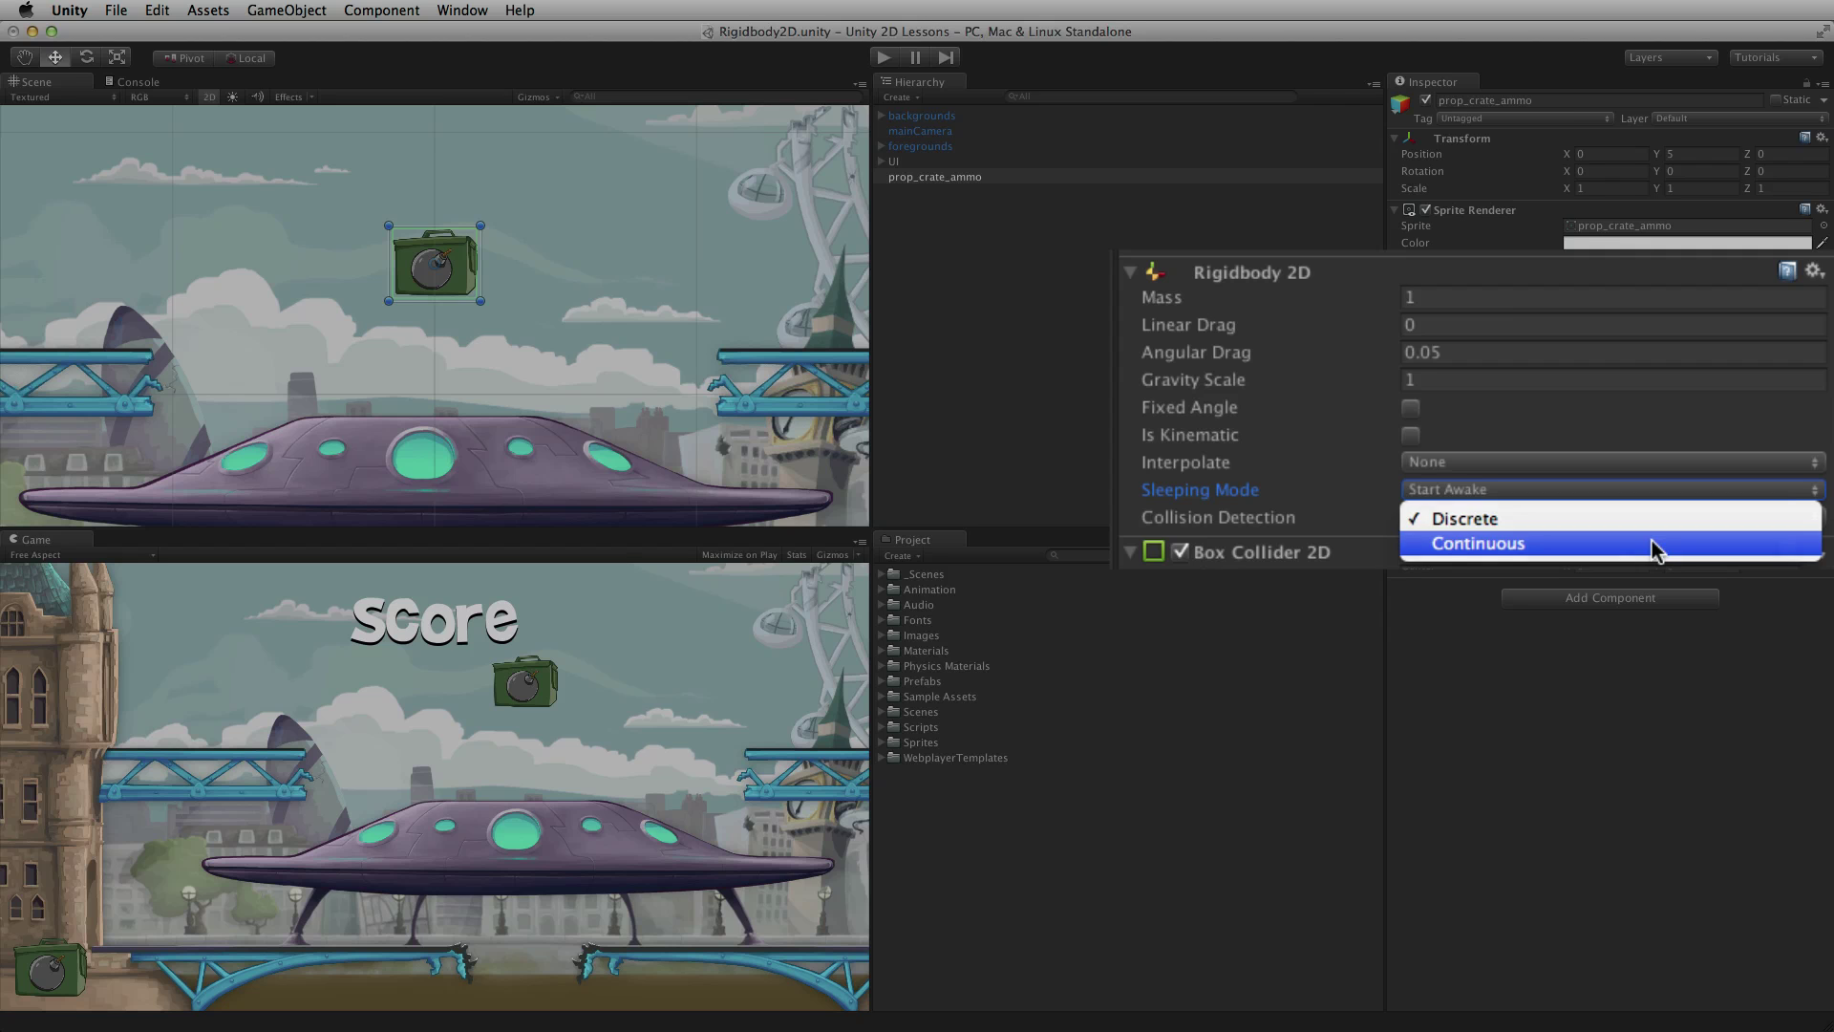
key("Escape")
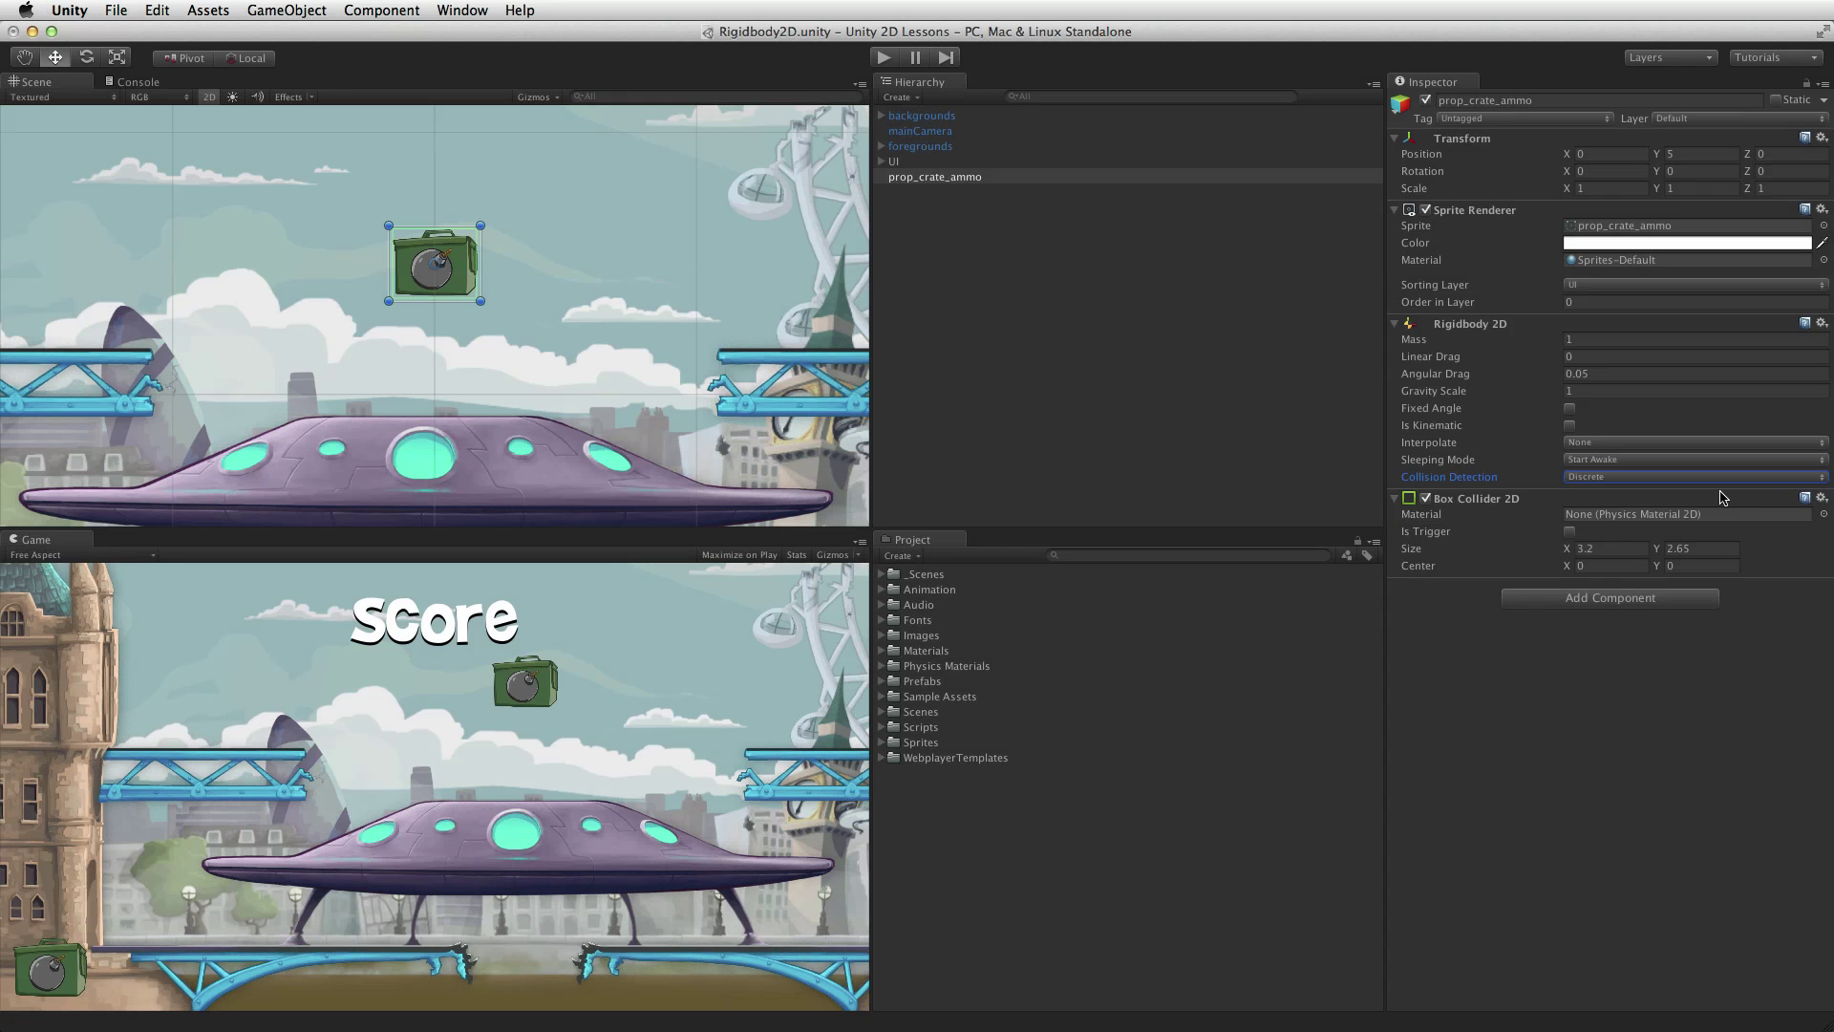